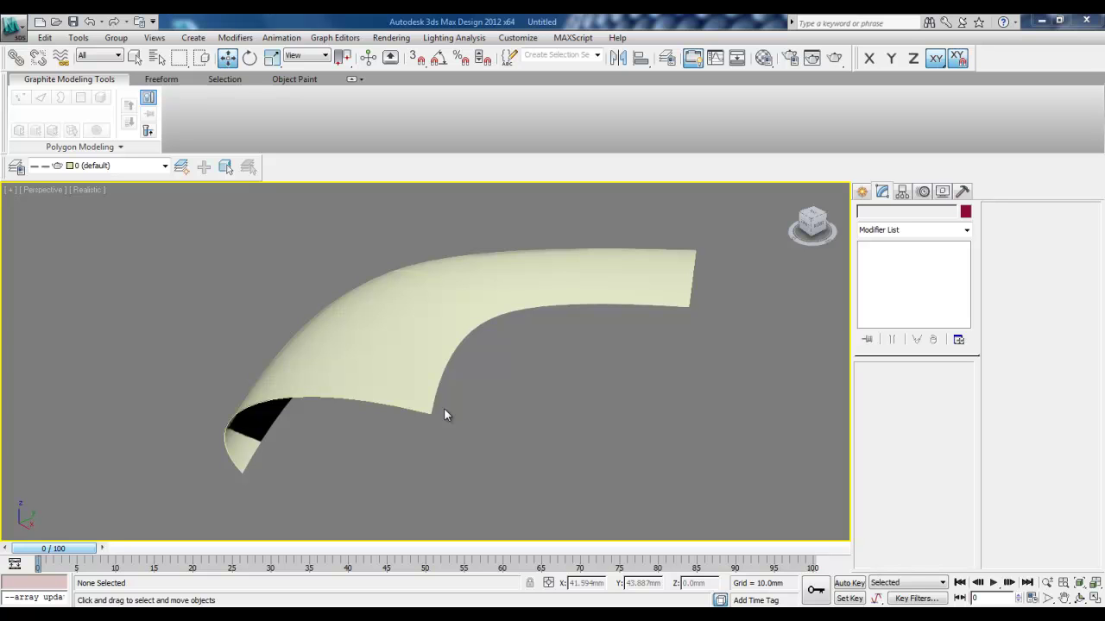
Set the curved NURBS surface's display to Iso Only and deselect it
middle_click_drag(464, 430, 437, 383, "alt")
left_click(428, 361)
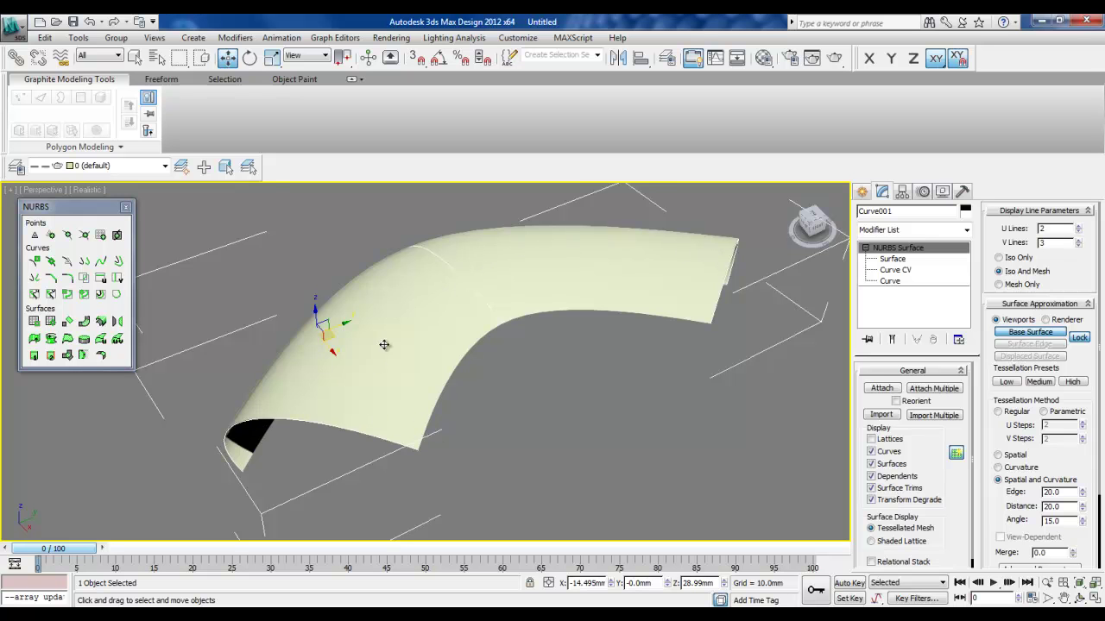
middle_click_drag(333, 431, 410, 425, "alt")
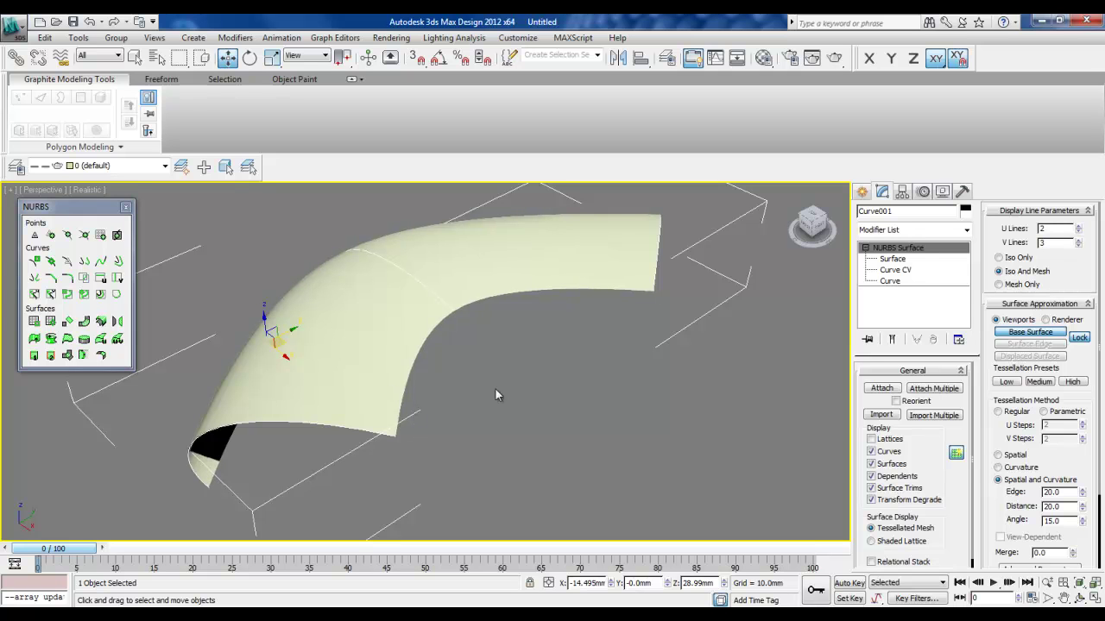
left_click(1019, 259)
middle_click_drag(580, 351, 522, 353, "alt")
left_click(758, 309)
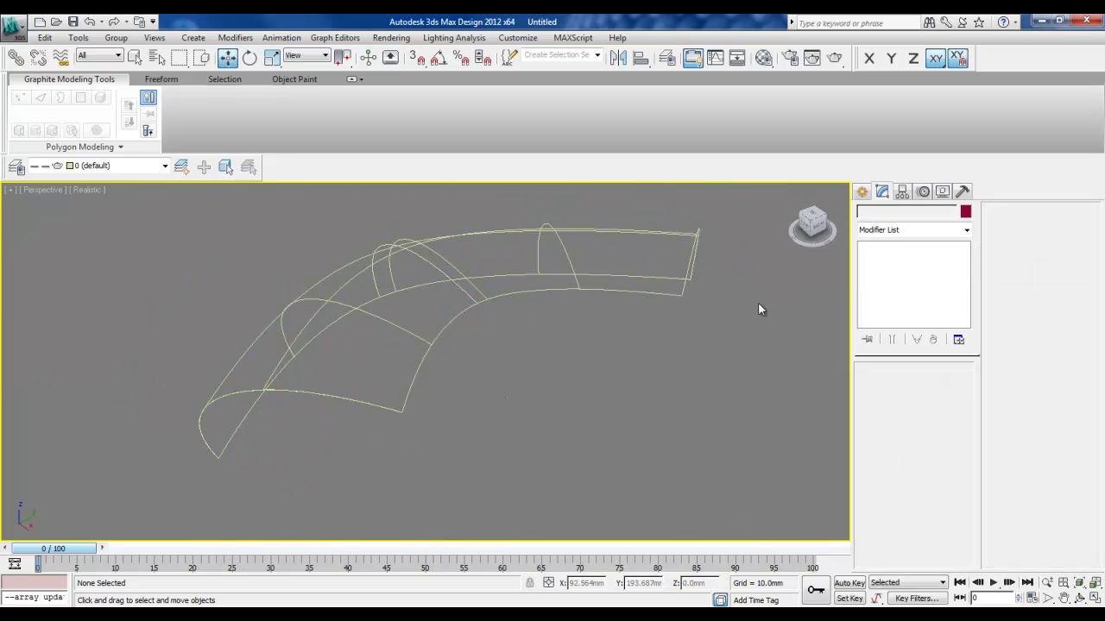
Draw an inscribed three-sided NGon with a radius of about 20 mm beside the curved surface
left_click(862, 191)
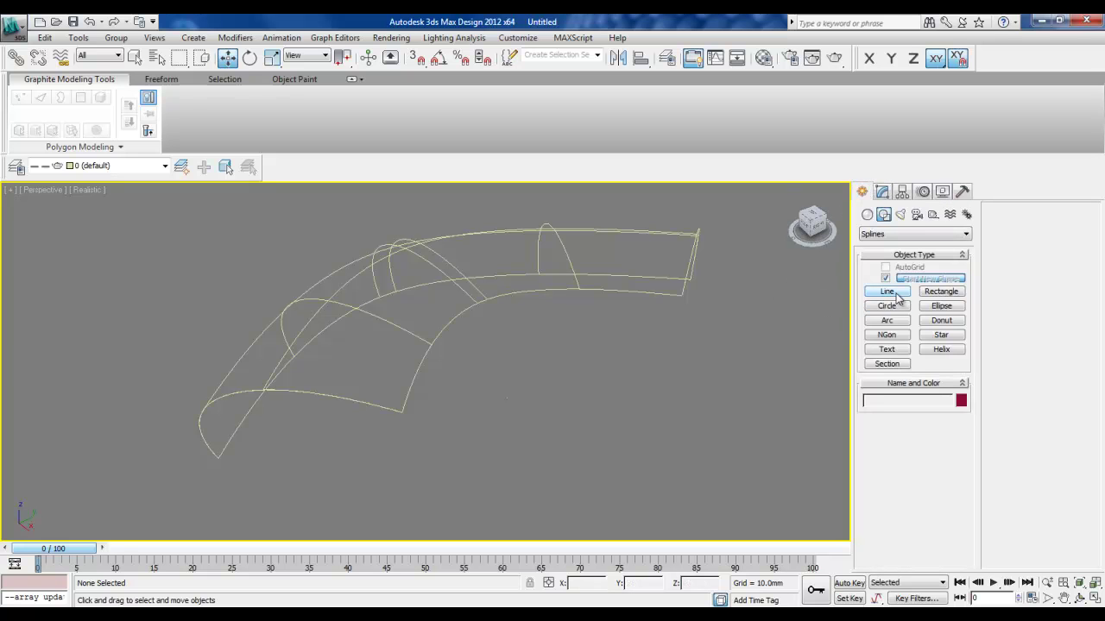
left_click(896, 320)
left_click(885, 336)
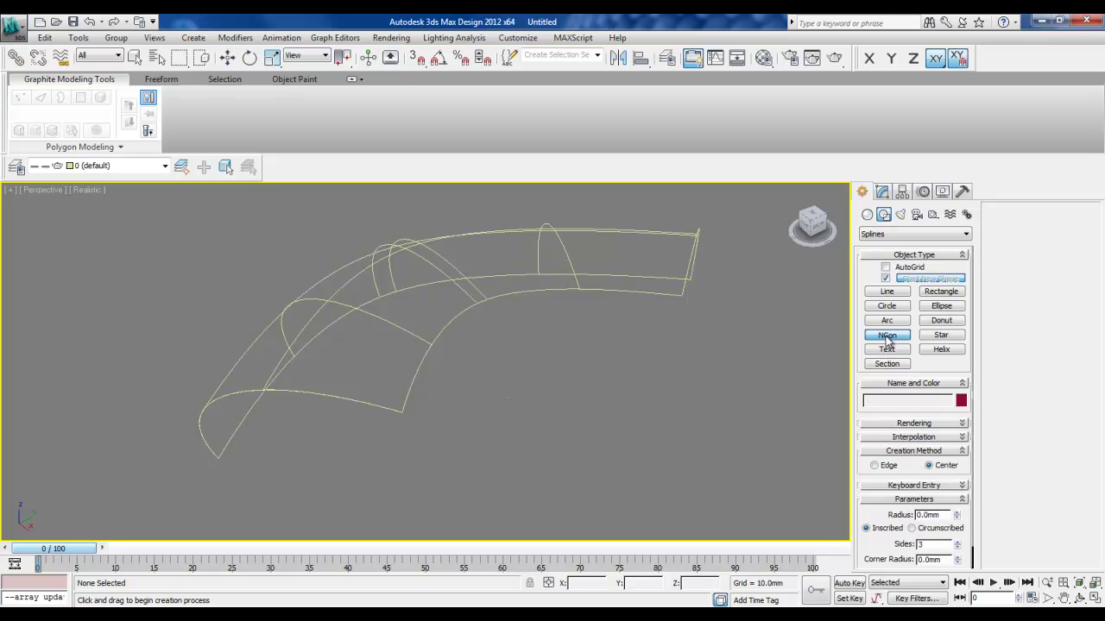
mouse_move(897, 539)
left_mouse_down()
mouse_move(902, 509)
mouse_move(900, 522)
left_mouse_up()
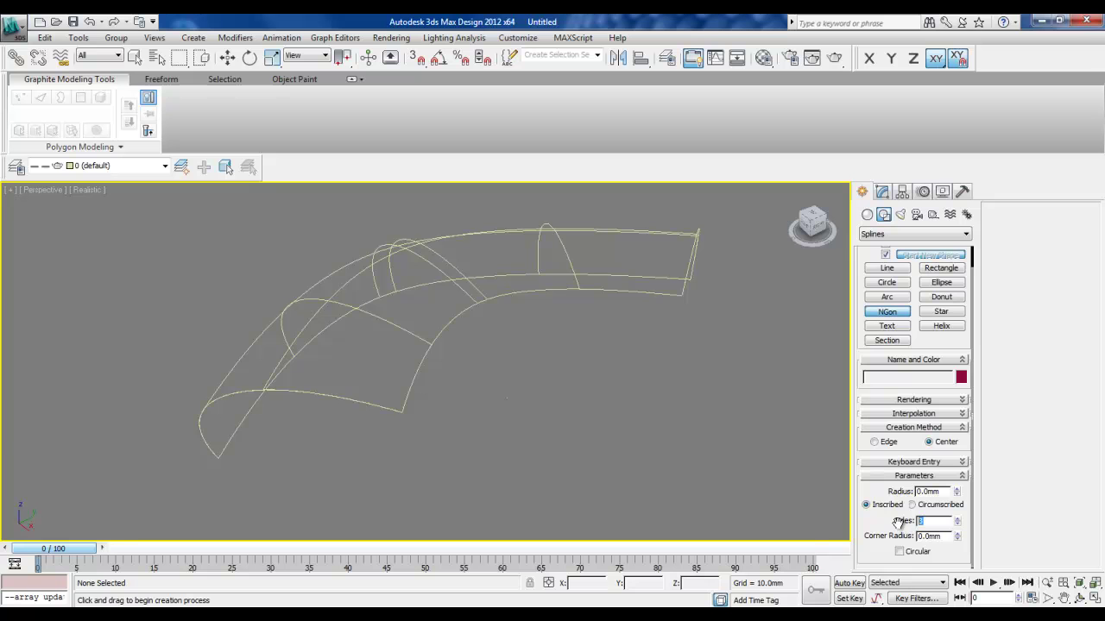
left_click_drag(469, 407, 466, 429)
scroll(441, 425, "up", 5)
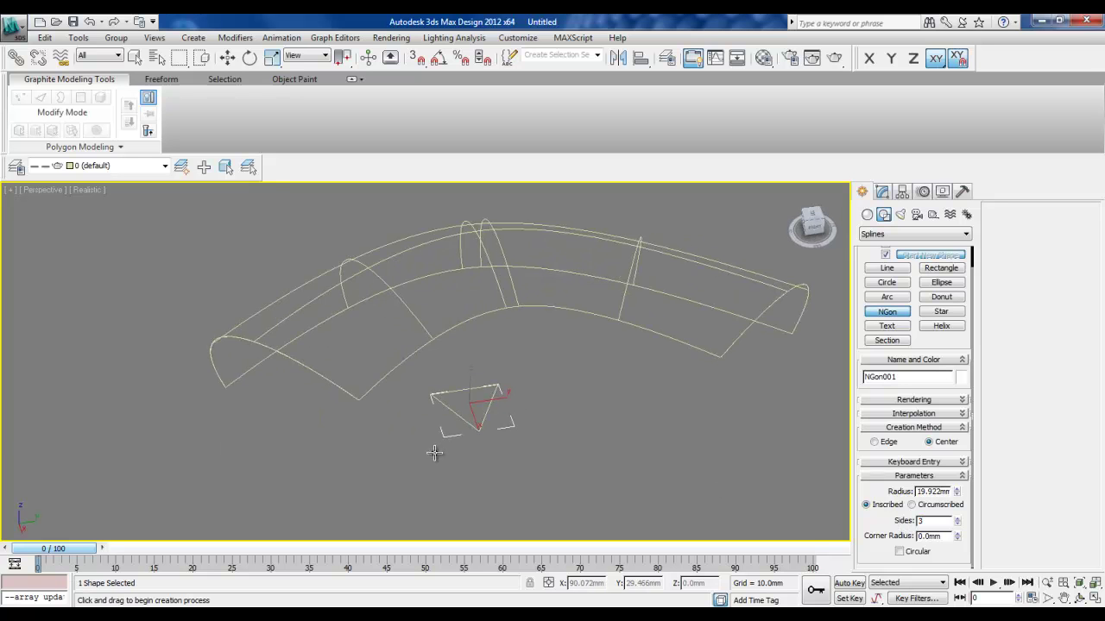
Convert the triangle shape to an Editable Mesh
left_click(882, 191)
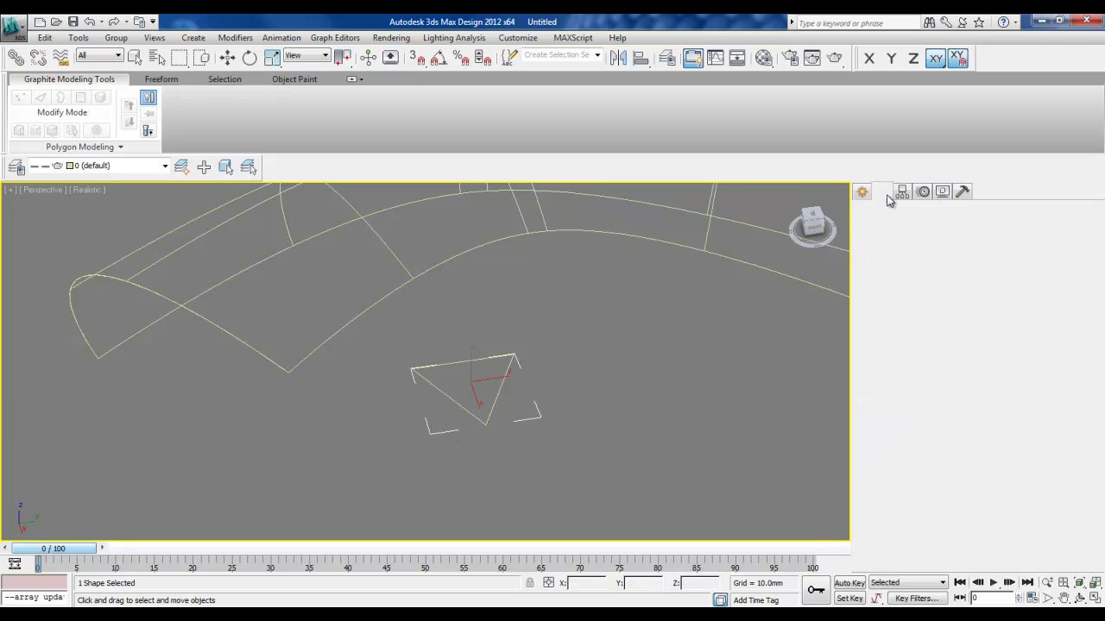
middle_click_drag(475, 460, 489, 387)
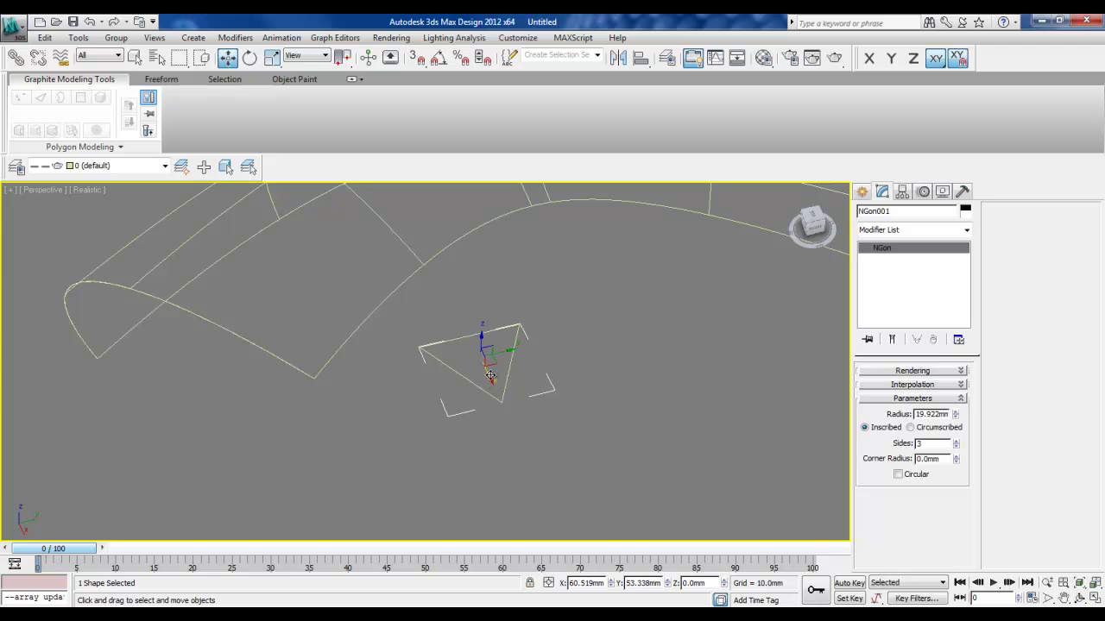
right_click(485, 369)
mouse_move(522, 508)
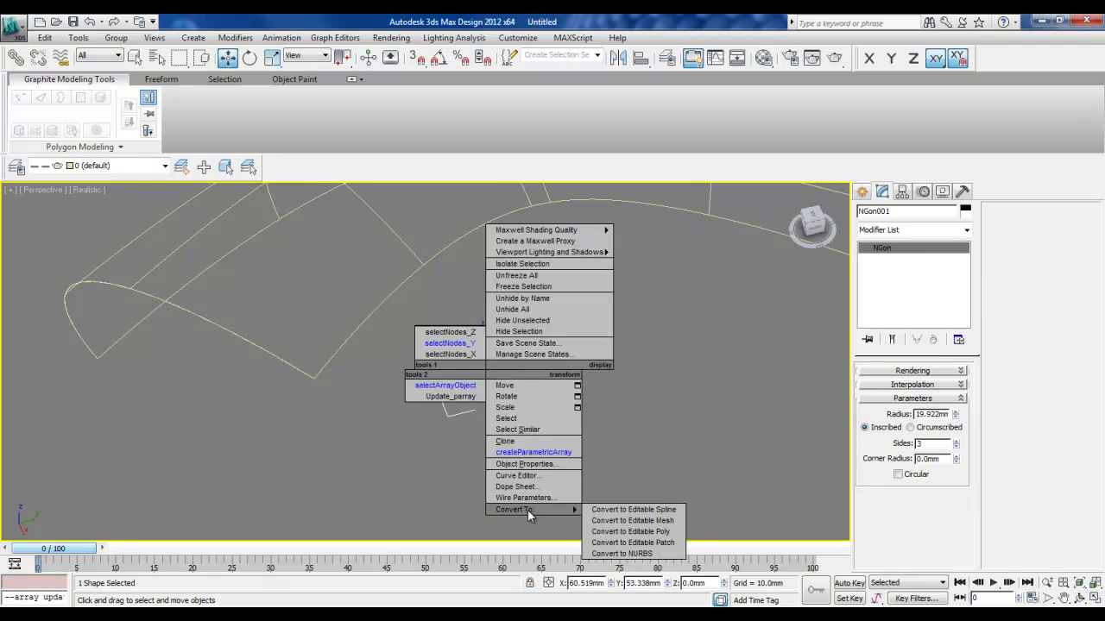
left_click(621, 519)
Create a parametric array of the triangle as copies with a 10 × 20 × 1 count, applying transformation on its vertices
mouse_move(525, 408)
middle_mouse_down("alt")
mouse_move(582, 420)
mouse_move(518, 437)
mouse_move(523, 429)
middle_mouse_up("alt")
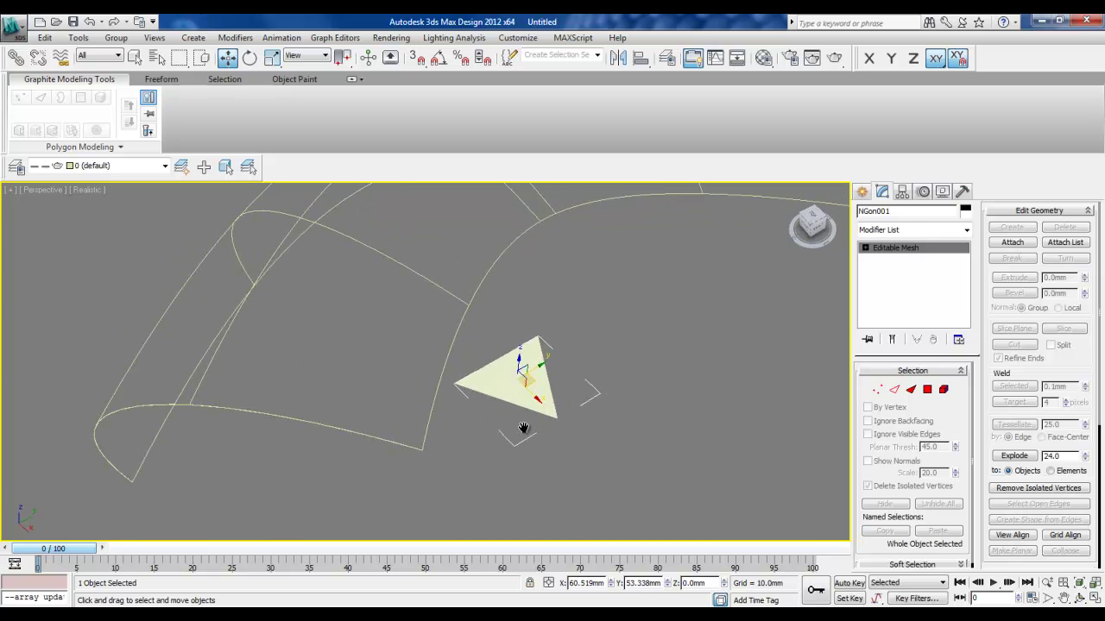
scroll(523, 433, "down", 3)
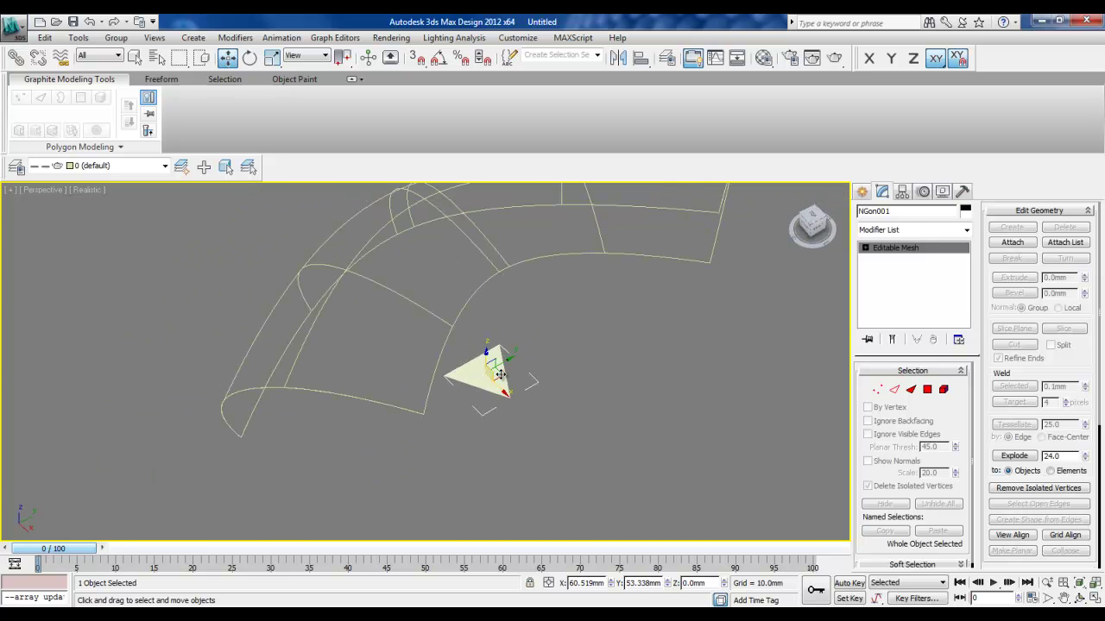
right_click(497, 376)
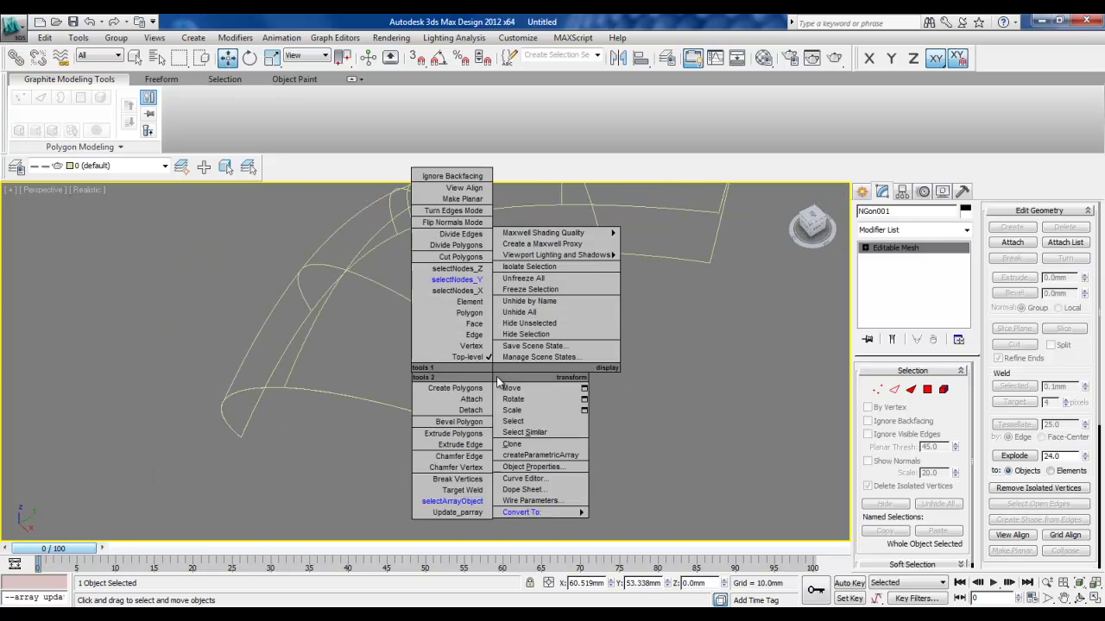
left_click(536, 458)
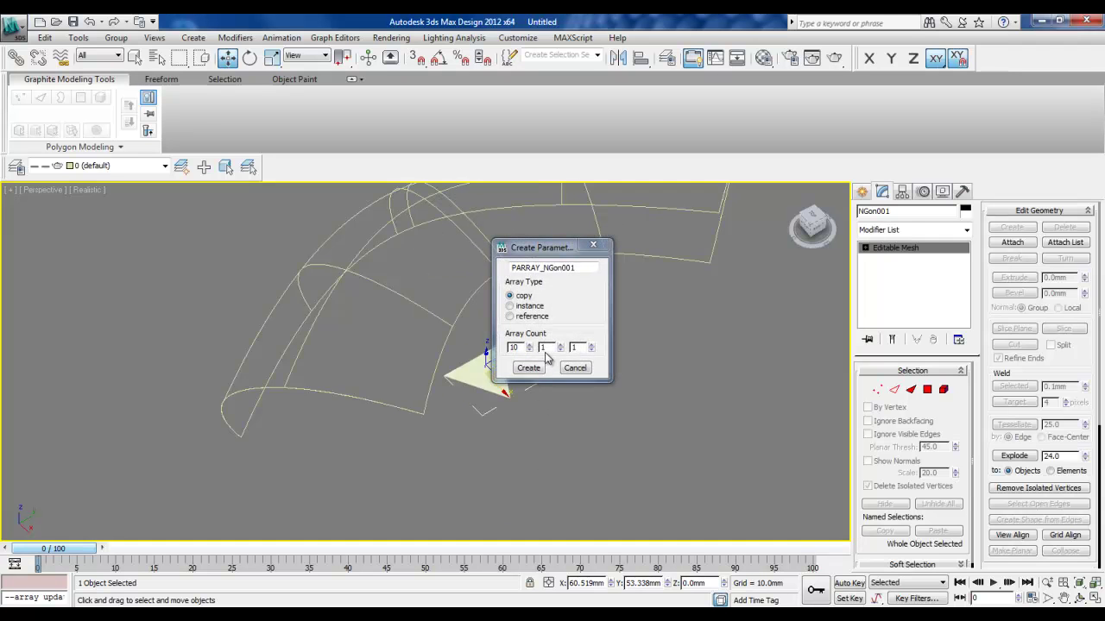
double_click(545, 348)
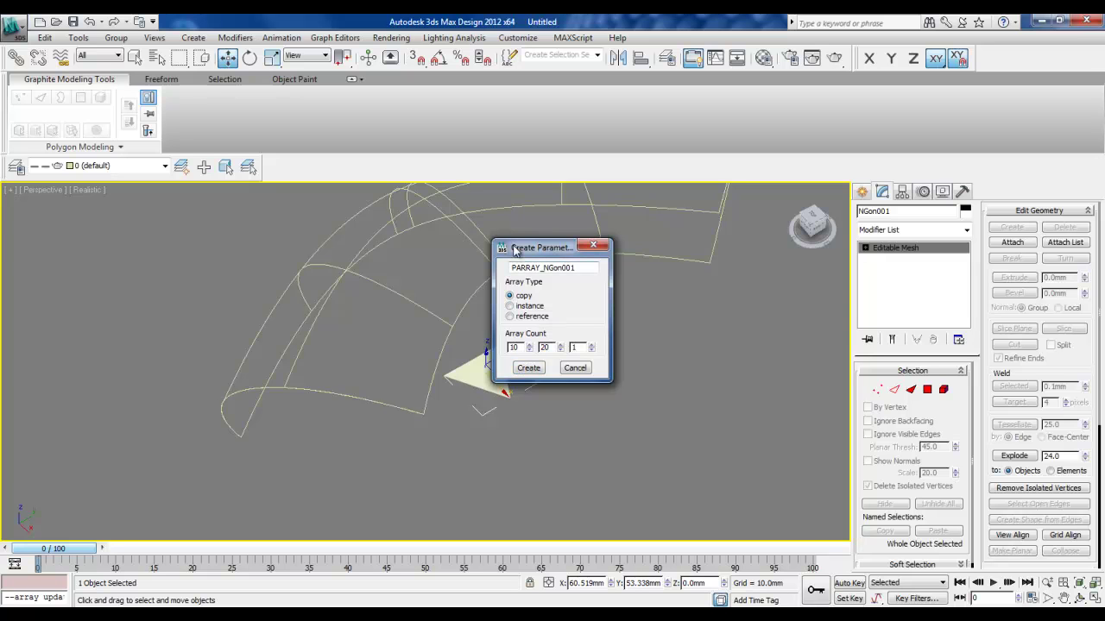
left_click_drag(515, 252, 520, 266)
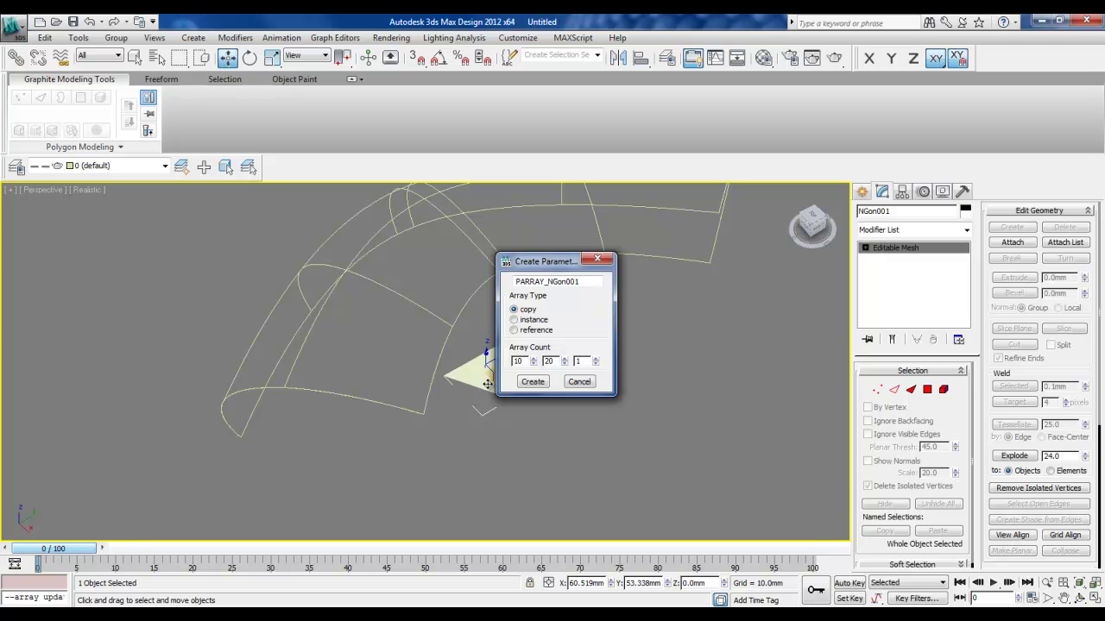
left_click_drag(535, 270, 675, 301)
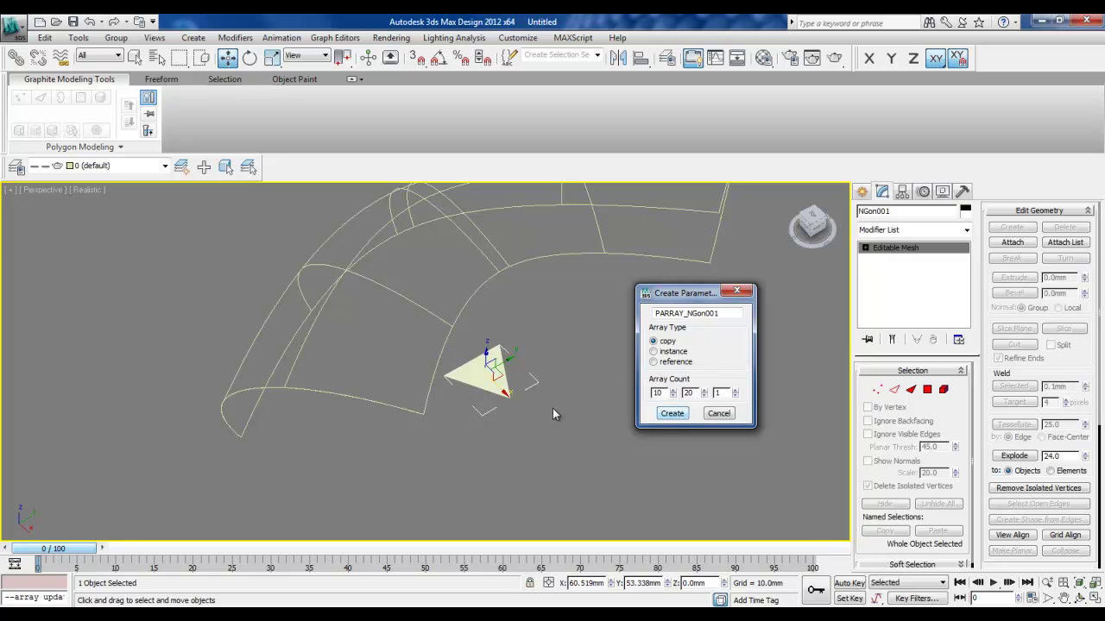
key("Return")
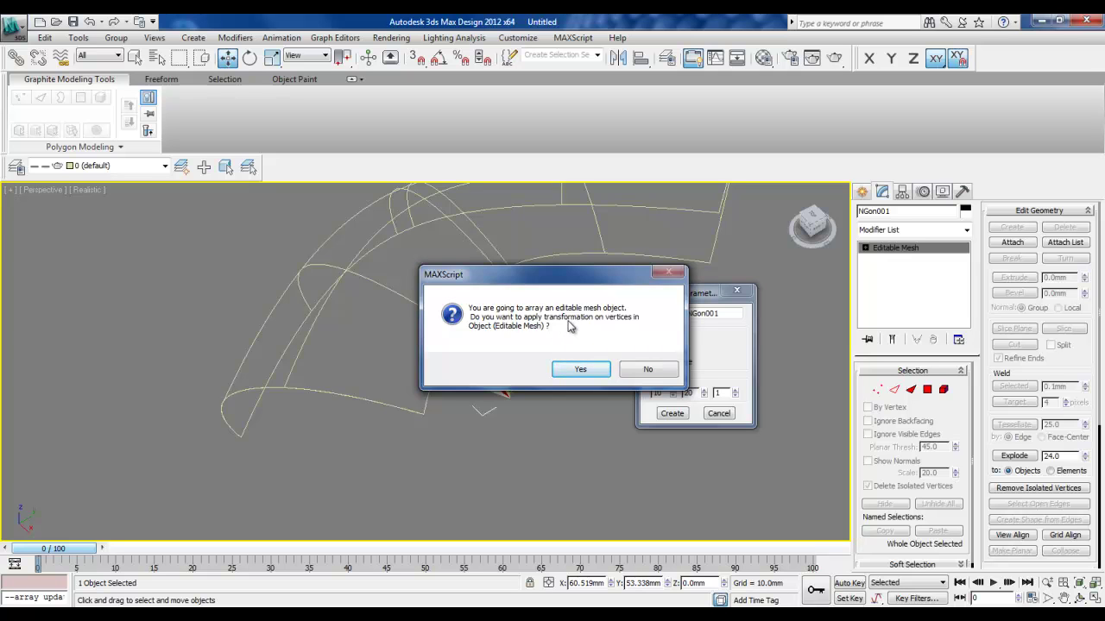
left_click(575, 370)
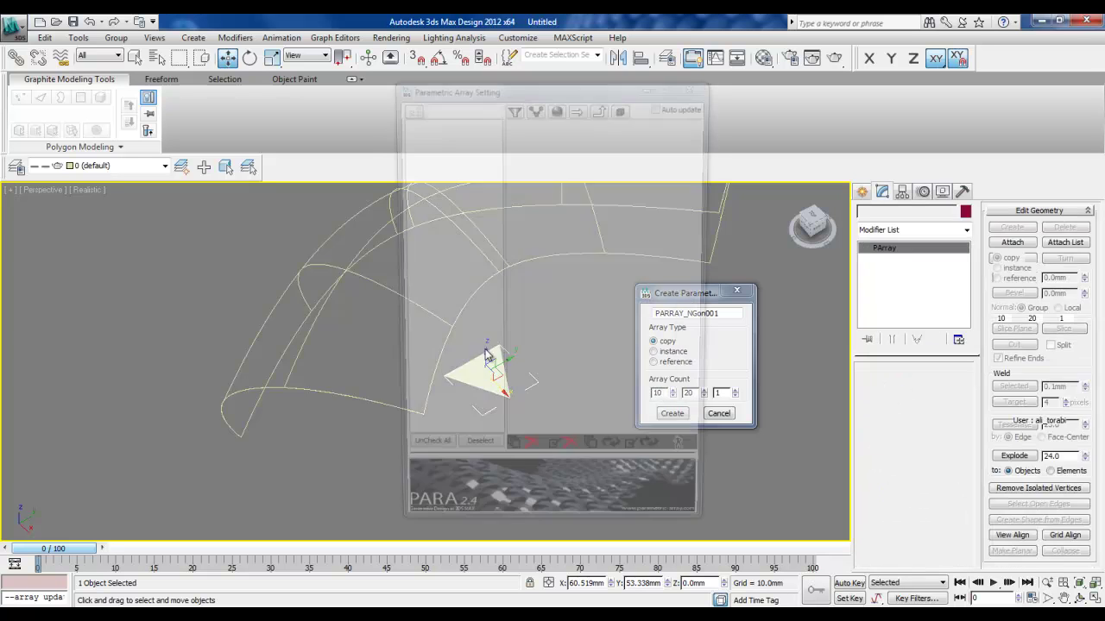
Check the object's Master Point Controller in the array settings so that all three vertices are included
left_click_drag(484, 87, 141, 92)
middle_click_drag(491, 306, 590, 350, "alt")
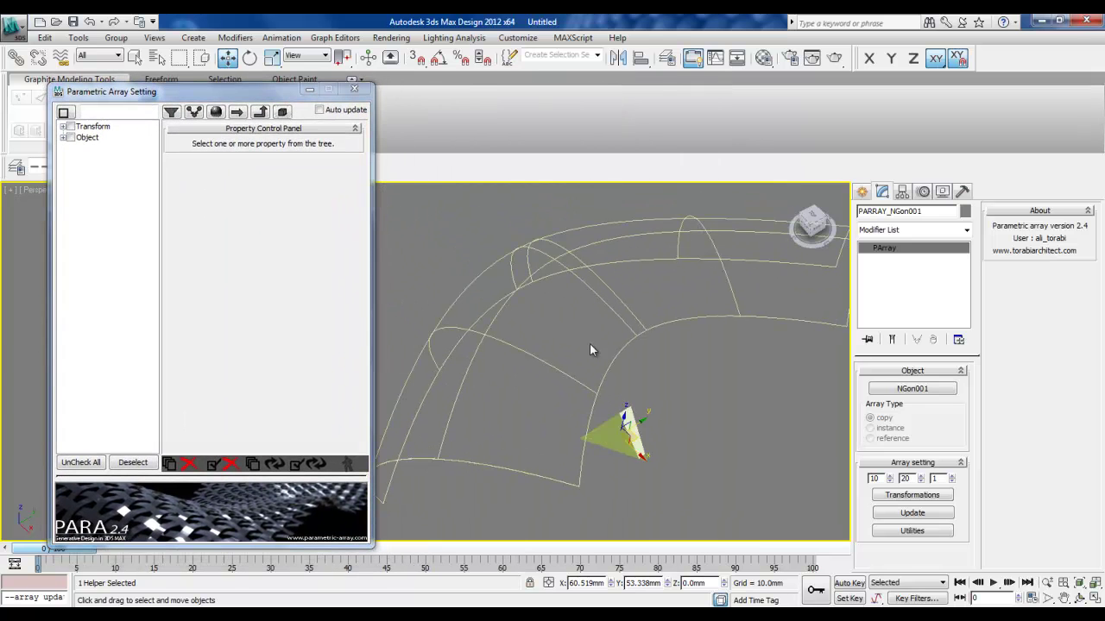
left_click(62, 138)
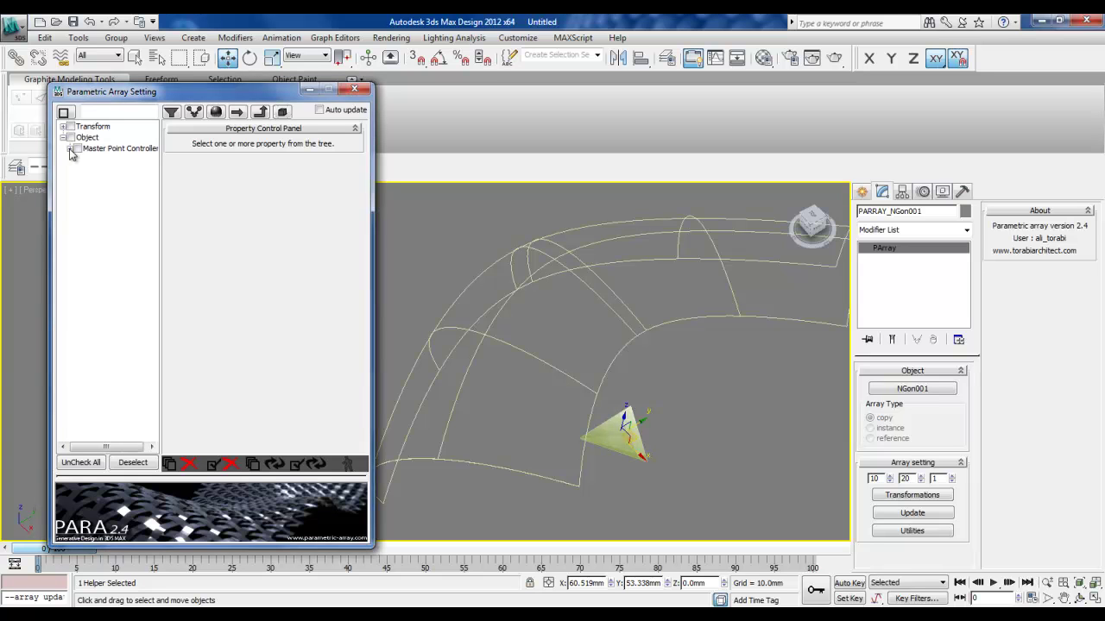
left_click(70, 150)
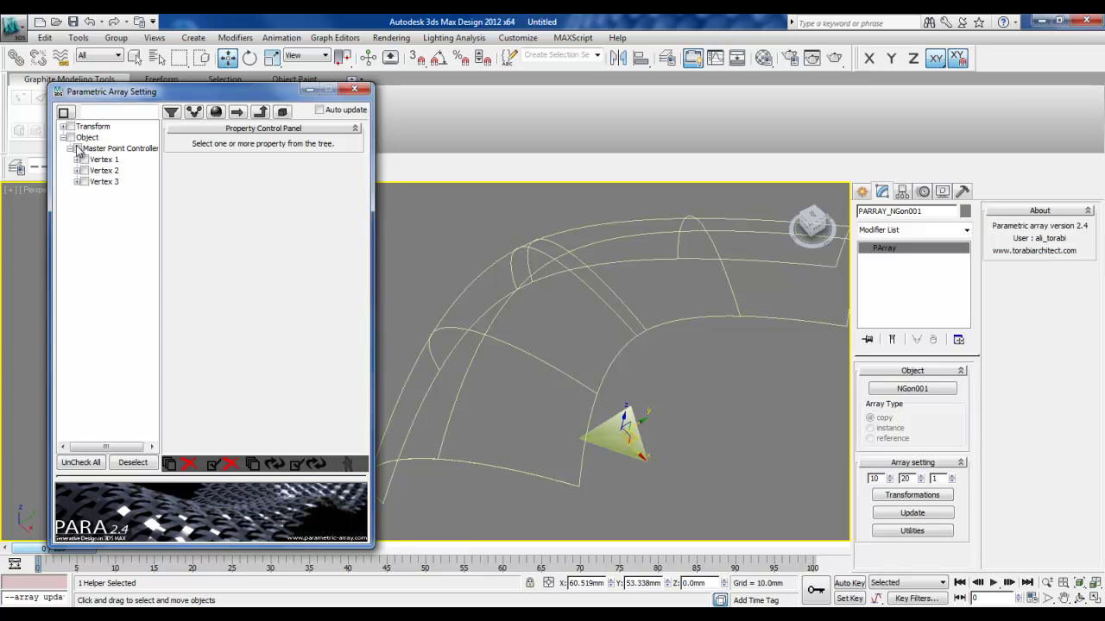
left_click(77, 148)
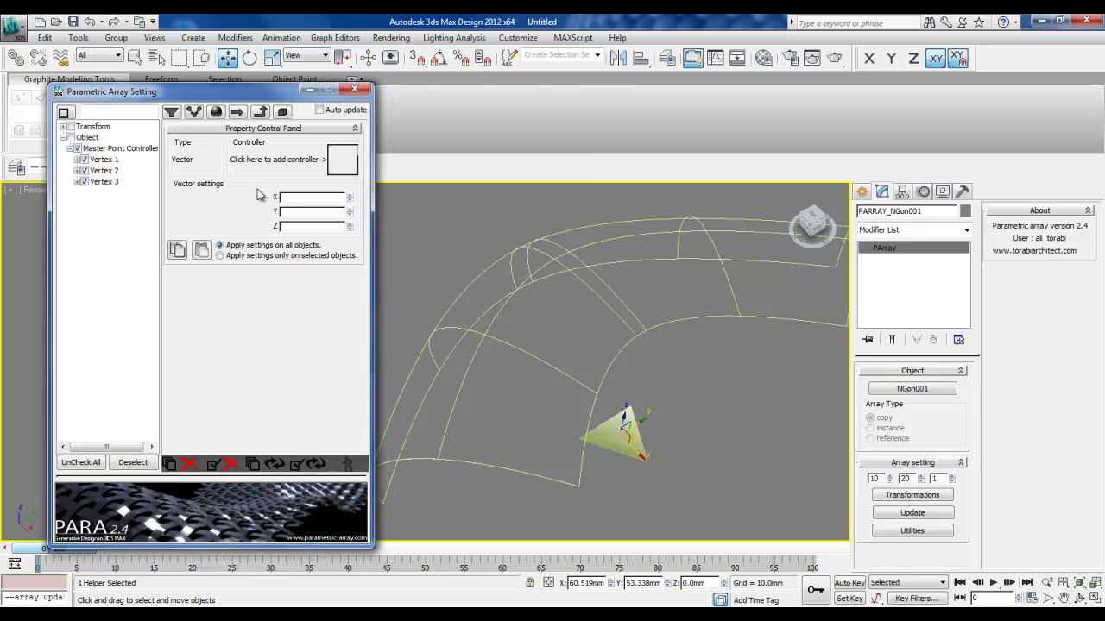
Apply a Surface Controller to the three checked vertices using the Instance method
left_click(340, 164)
left_click_drag(340, 168, 341, 169)
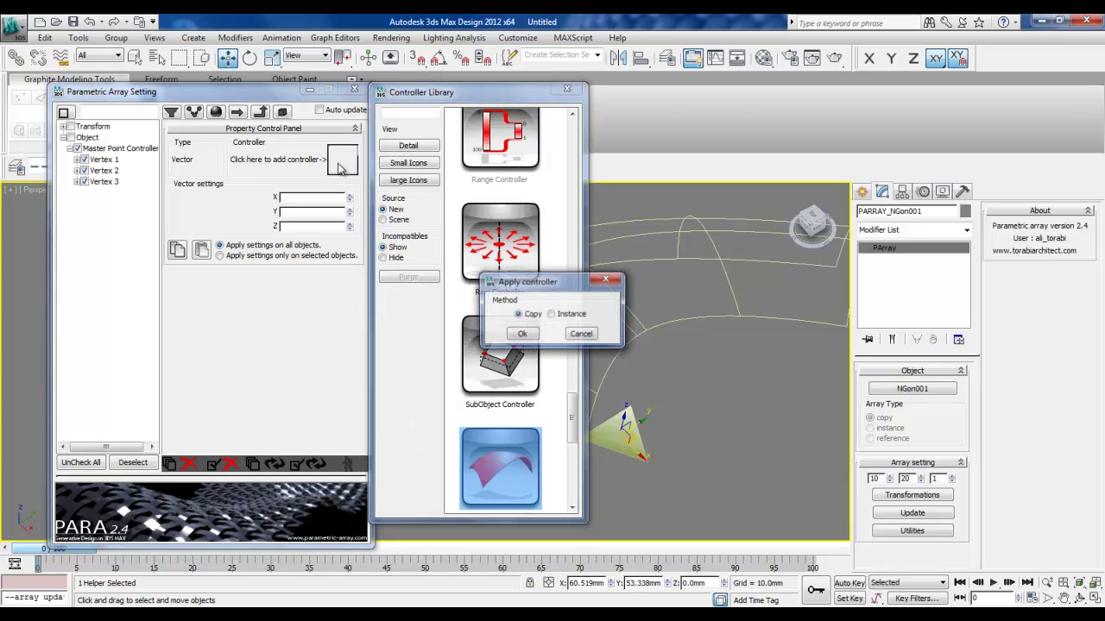
left_click(552, 316)
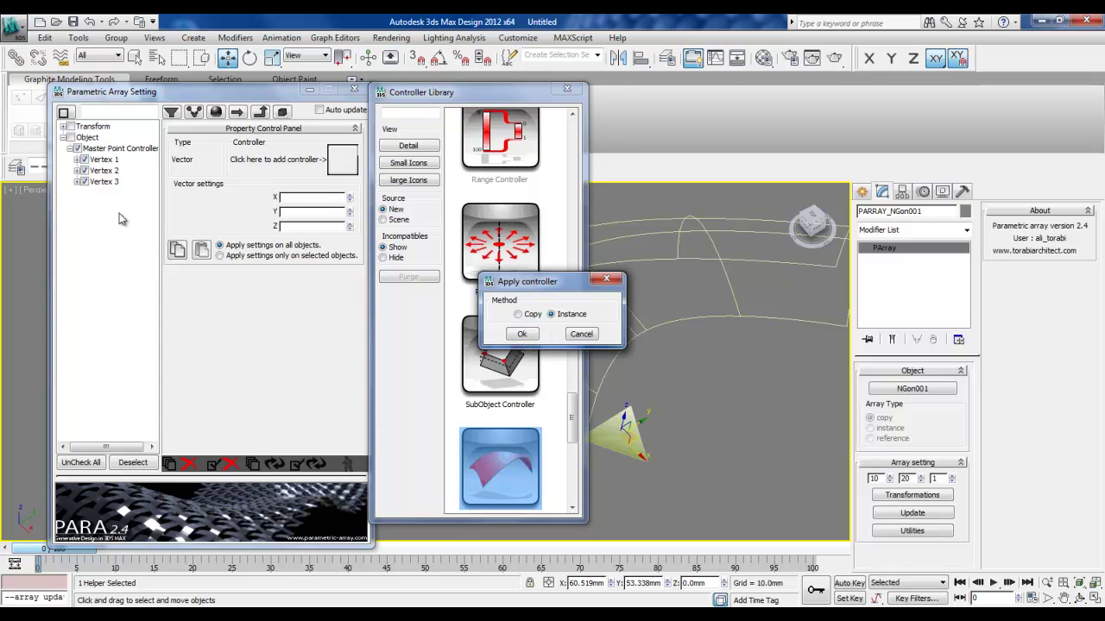
left_click(522, 334)
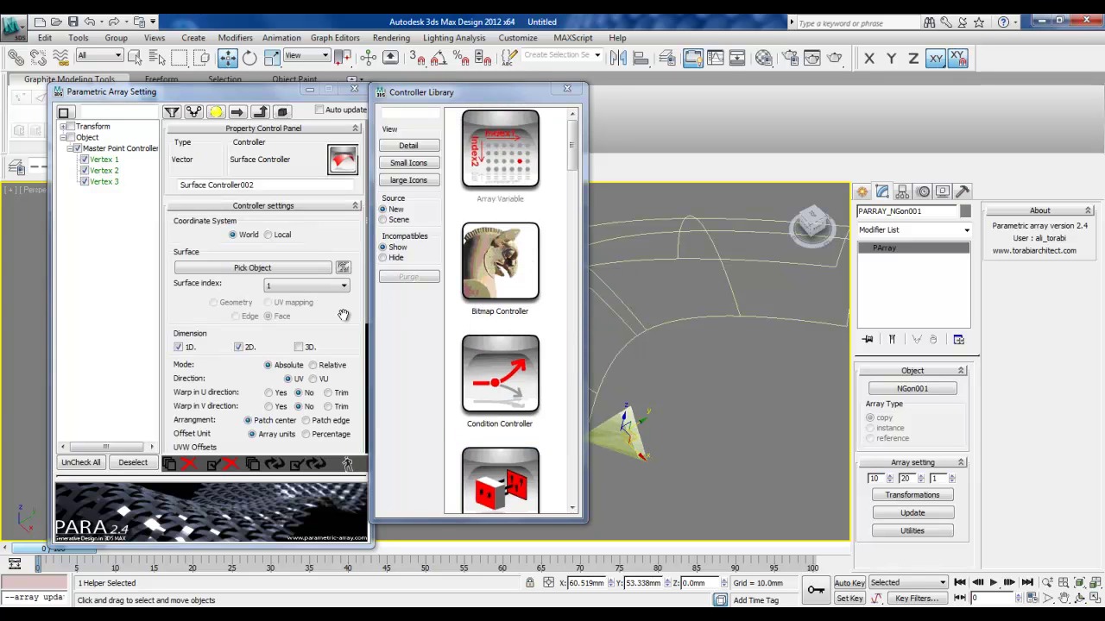
Assign a SubObject Controller as the vector controller for the Surface Controller's UVW offsets and close the controller library
left_click_drag(350, 316, 347, 250)
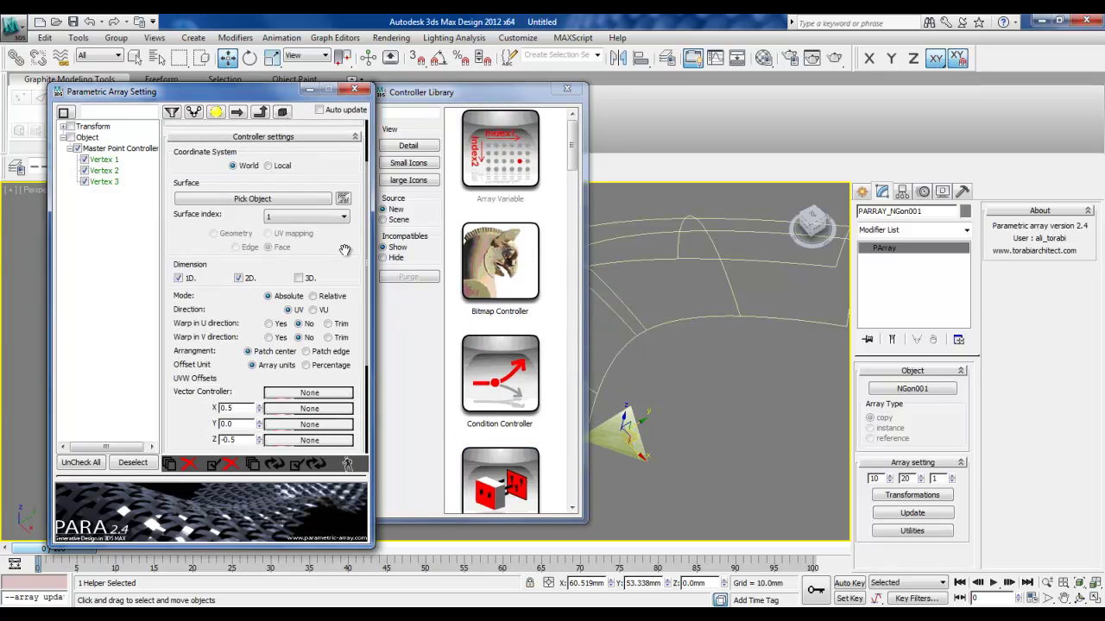
left_click(304, 395)
left_click_drag(571, 169, 559, 447)
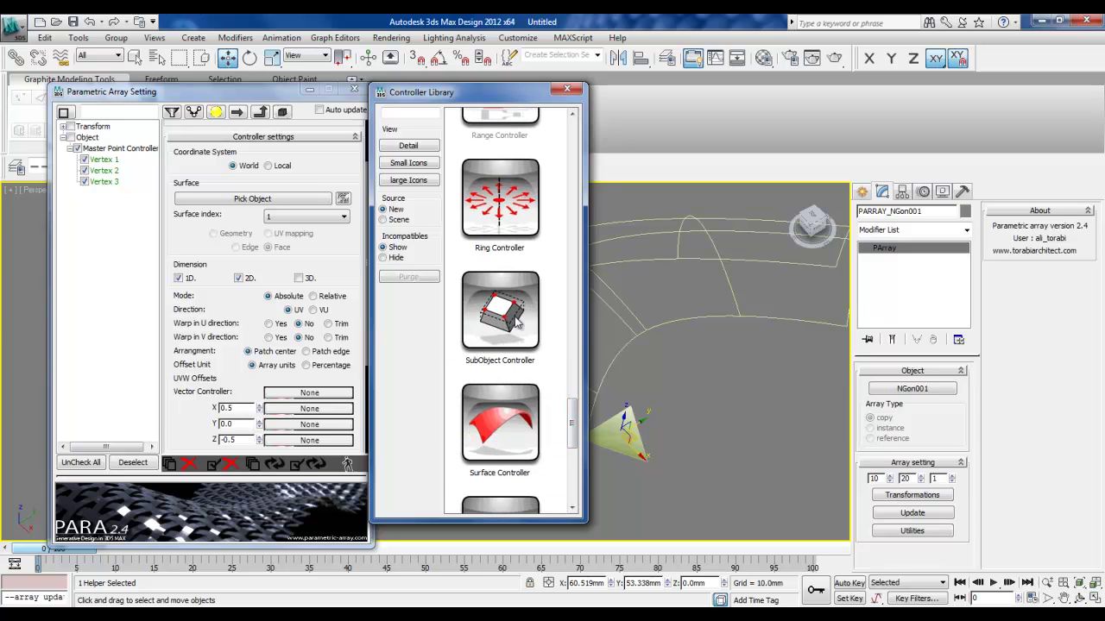
left_click_drag(515, 321, 309, 393)
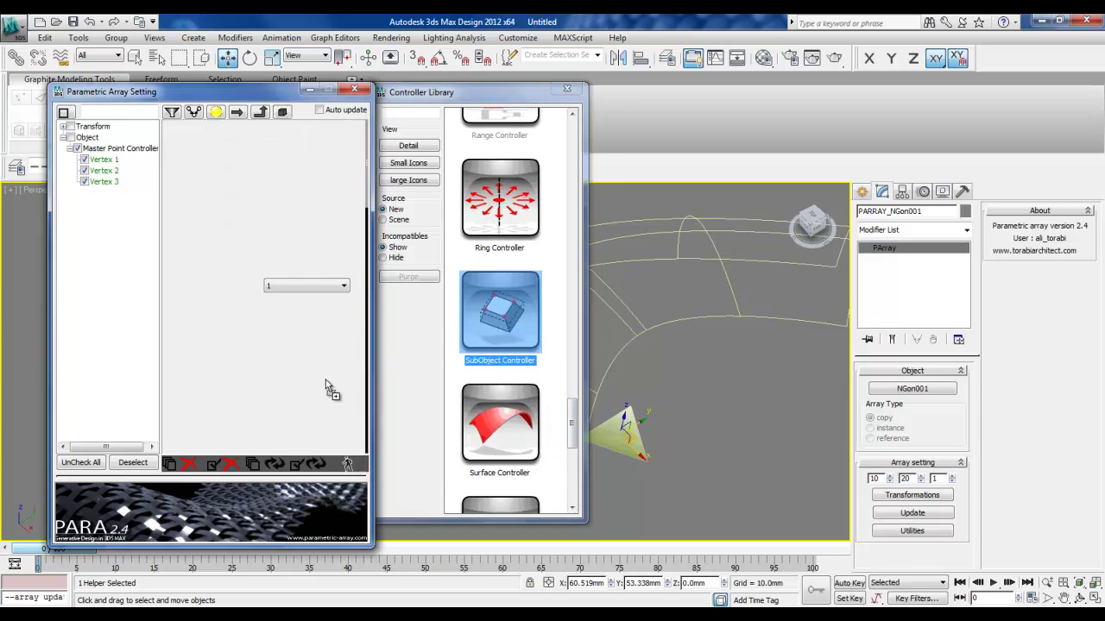
left_click(567, 92)
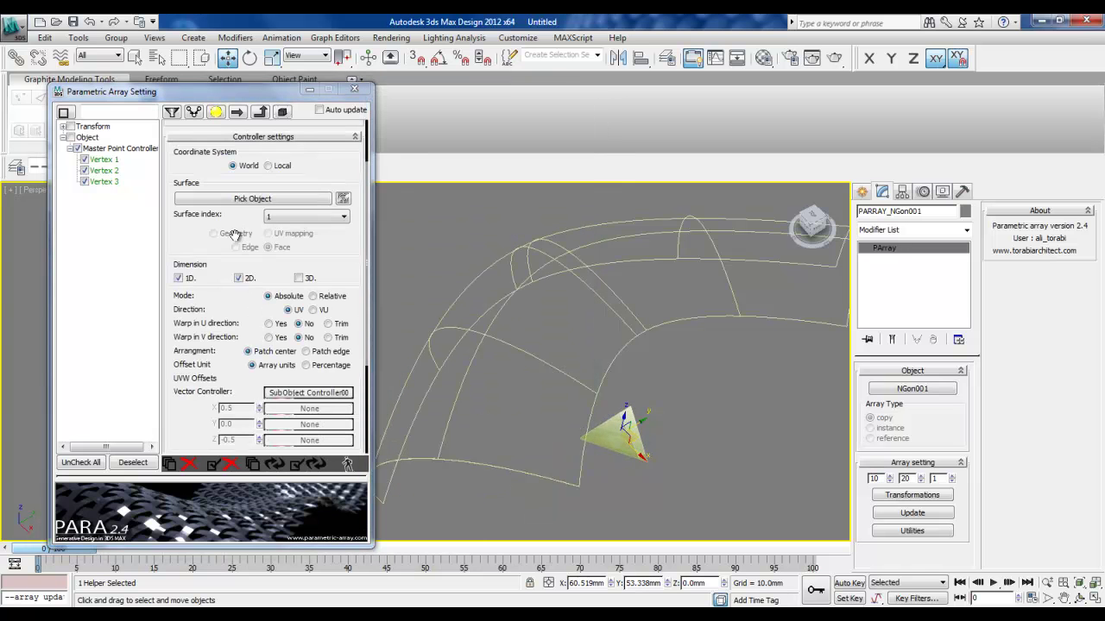
Pick the curved NURBS surface as the Surface Controller's surface and update the array to distribute the triangles over it
left_click(231, 204)
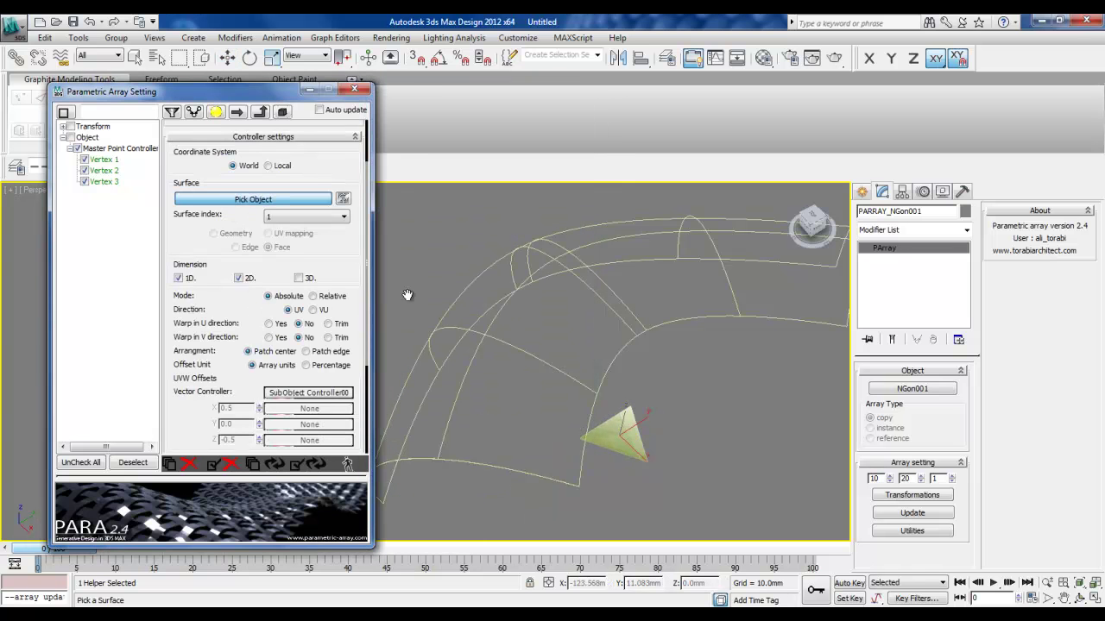
left_click(471, 334)
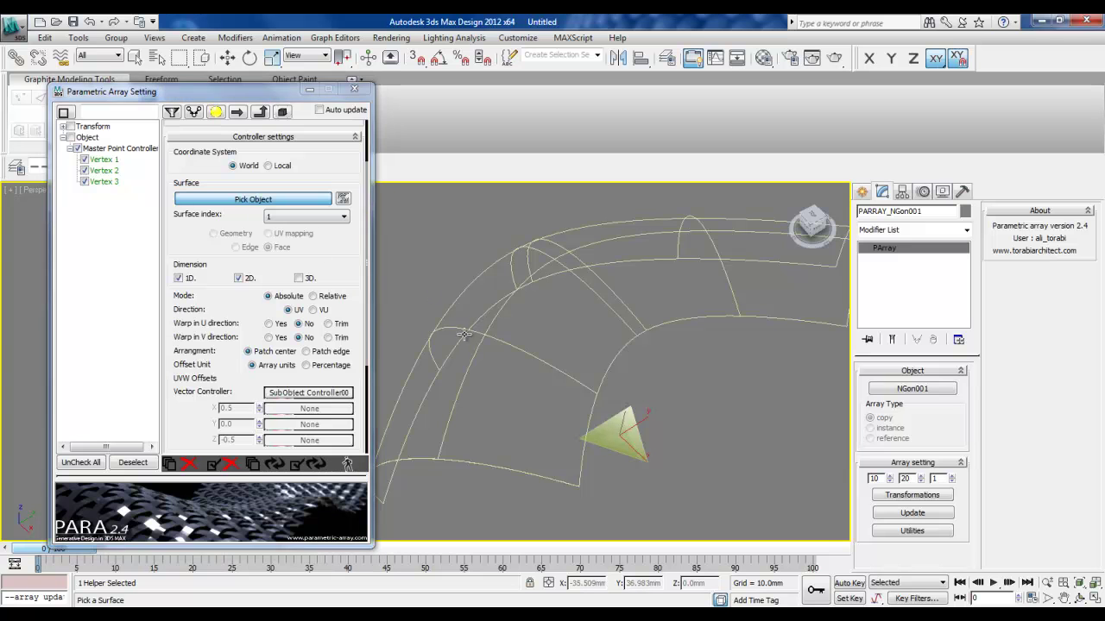
left_click_drag(183, 407, 189, 322)
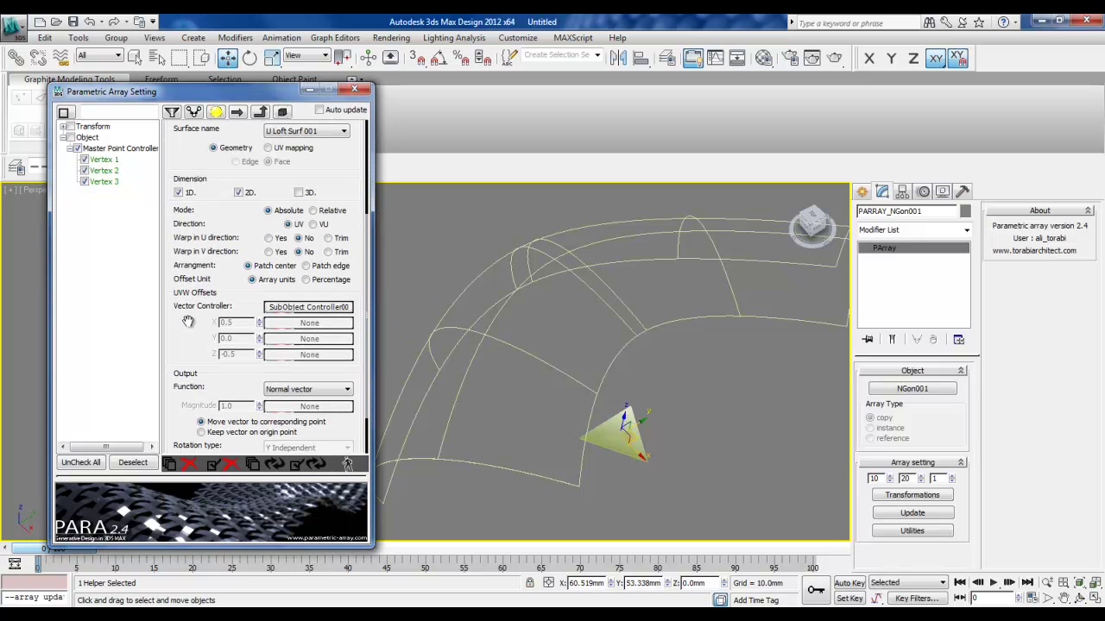
left_click(298, 466)
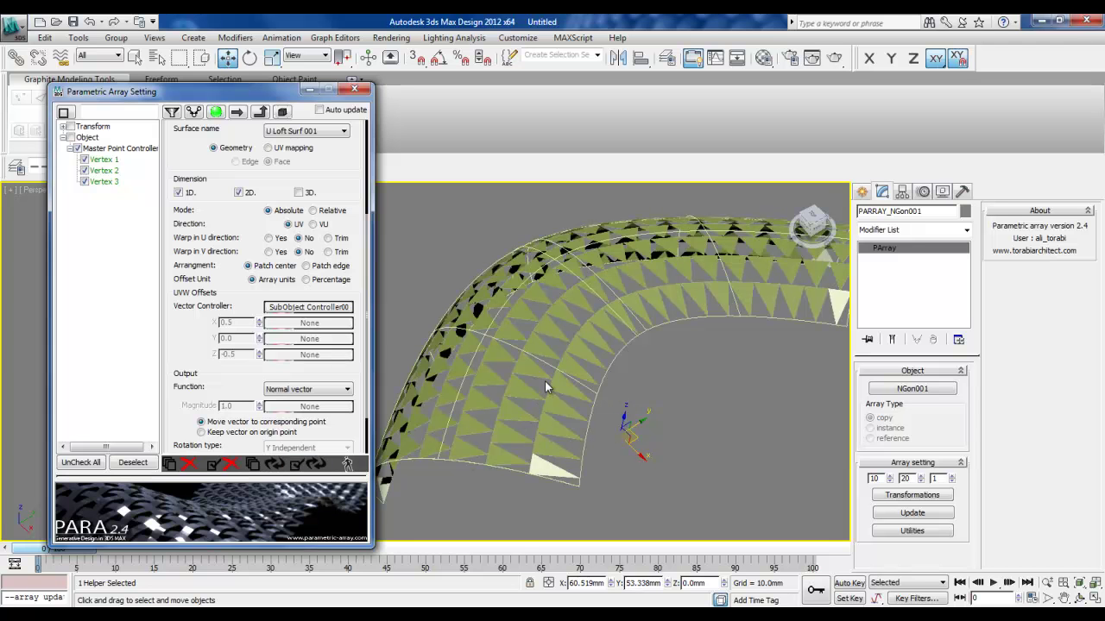
mouse_move(555, 403)
middle_mouse_down("alt")
mouse_move(542, 402)
mouse_move(550, 421)
middle_mouse_up("alt")
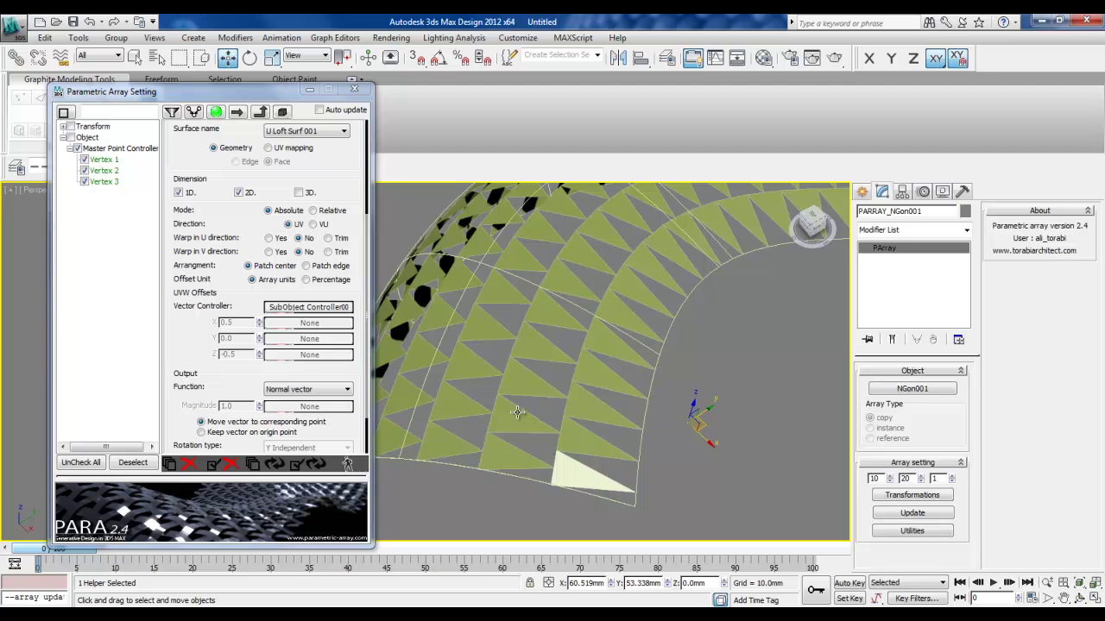
Set the SubObject Controller's pattern to Trangulated with Vertical direction and update the array
left_click(294, 307)
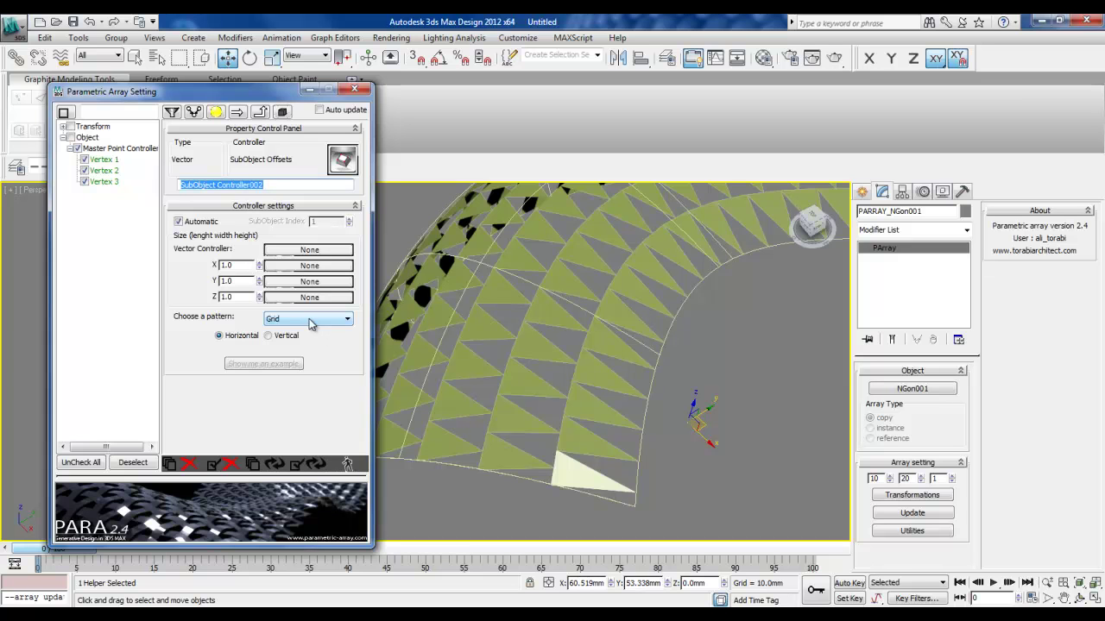
left_click(311, 319)
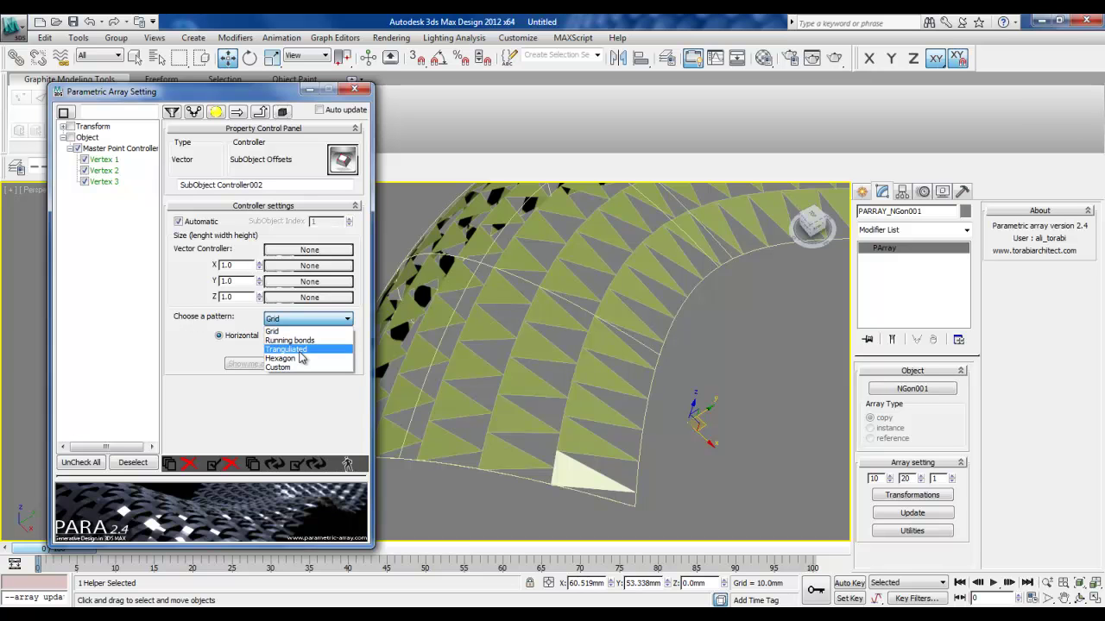
left_click(292, 349)
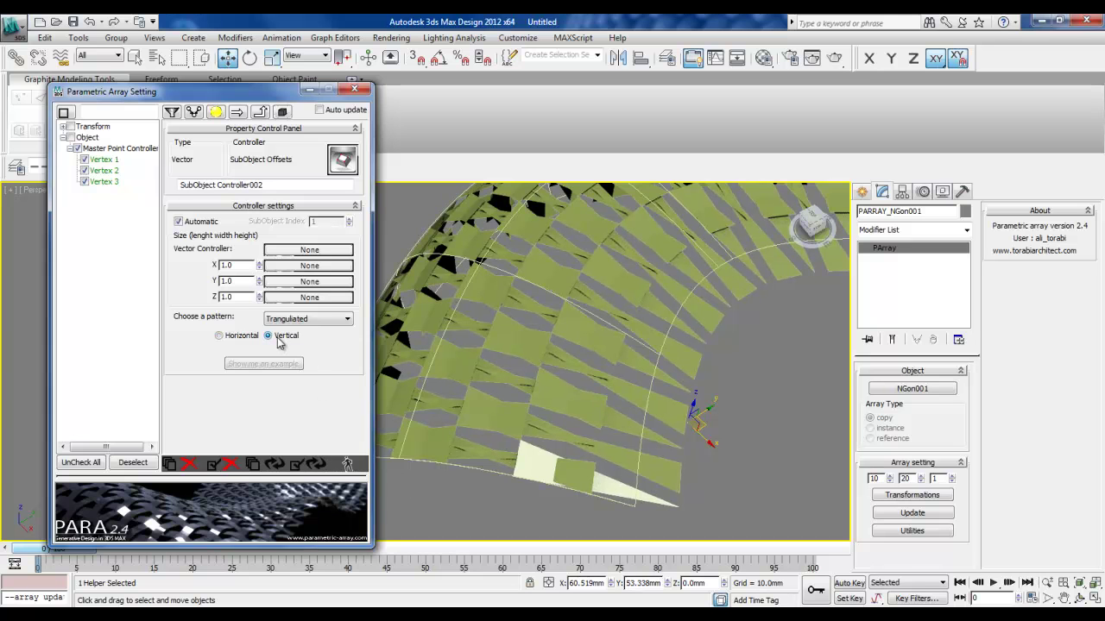
left_click(314, 464)
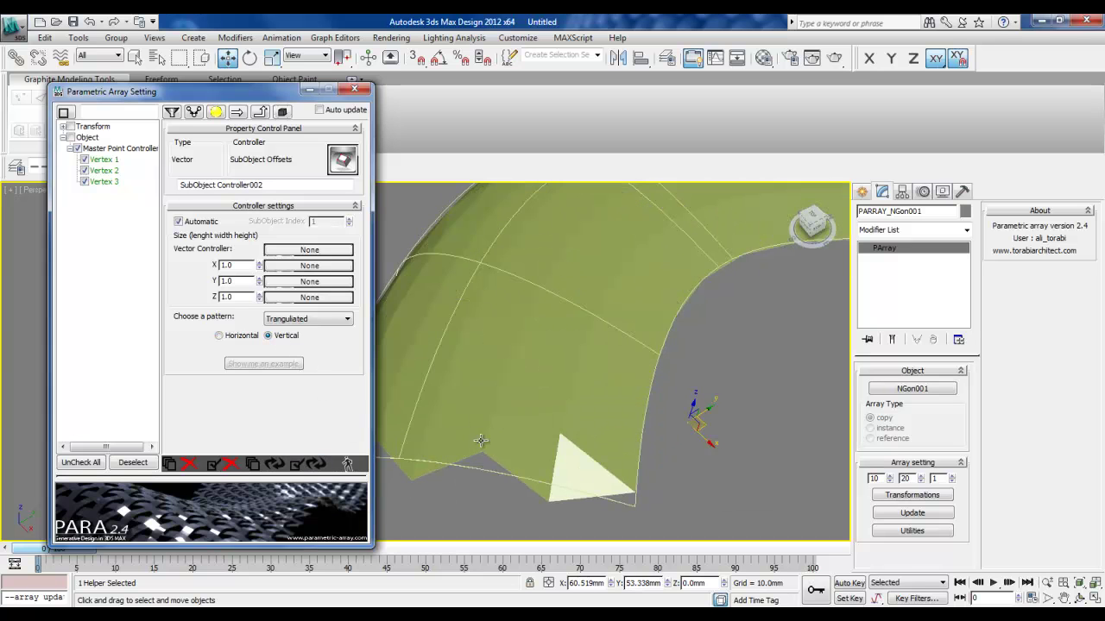
Switch the viewport to Orthographic with mesh edges displayed and frame the whole triangulated array
left_click(42, 189)
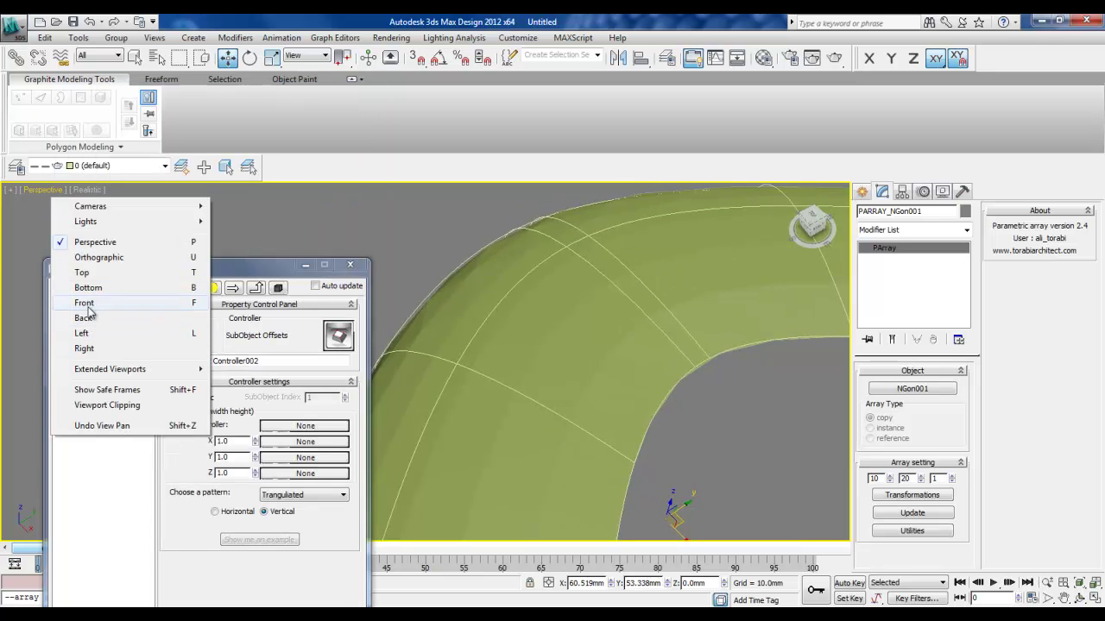
left_click(98, 191)
left_click(114, 256)
scroll(518, 362, "down", 5)
middle_click_drag(535, 330, 457, 440, "alt")
left_click_drag(158, 271, 119, 194)
middle_click_drag(518, 390, 552, 350)
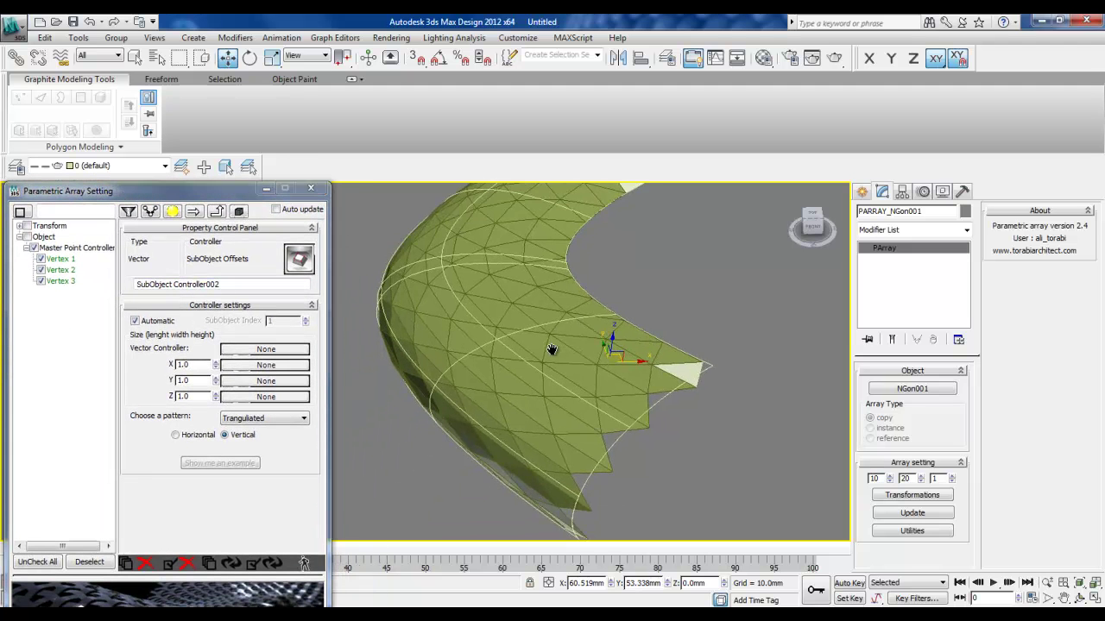
scroll(543, 358, "down", 3)
Create a Snapshot of the array with the Parametric Array Utilities and close the utilities dialog
right_click(531, 367)
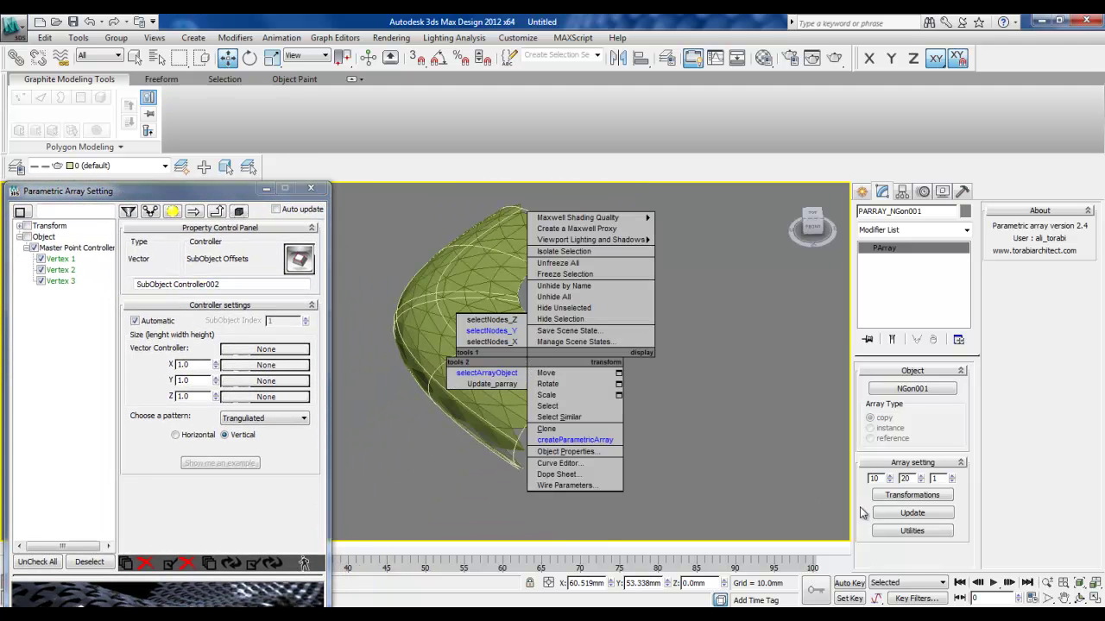
left_click(906, 531)
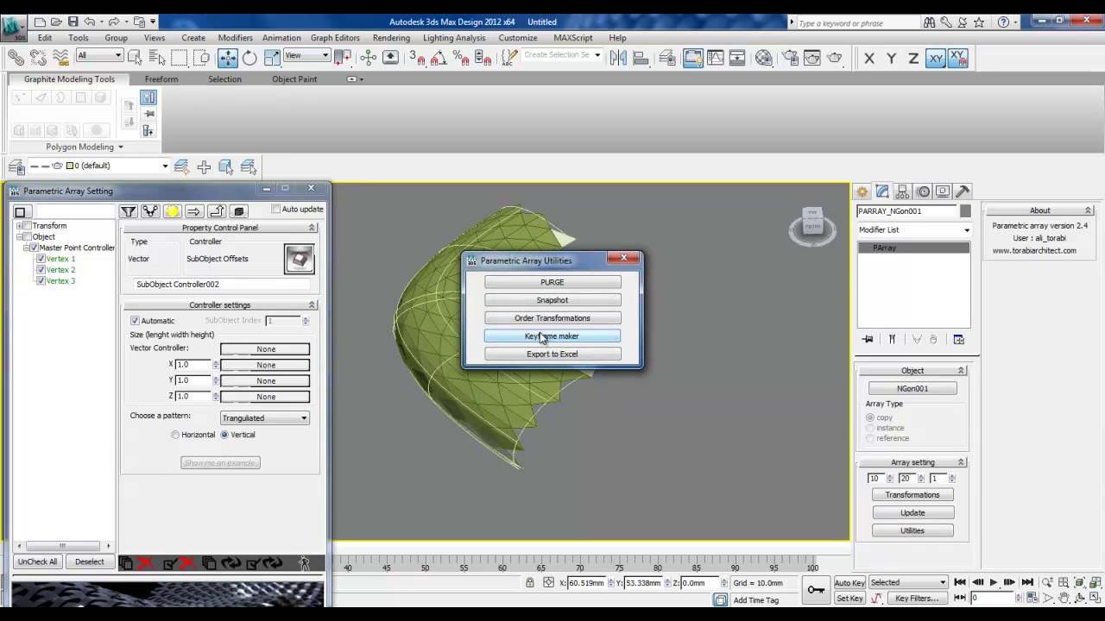
left_click(542, 301)
left_click(523, 330)
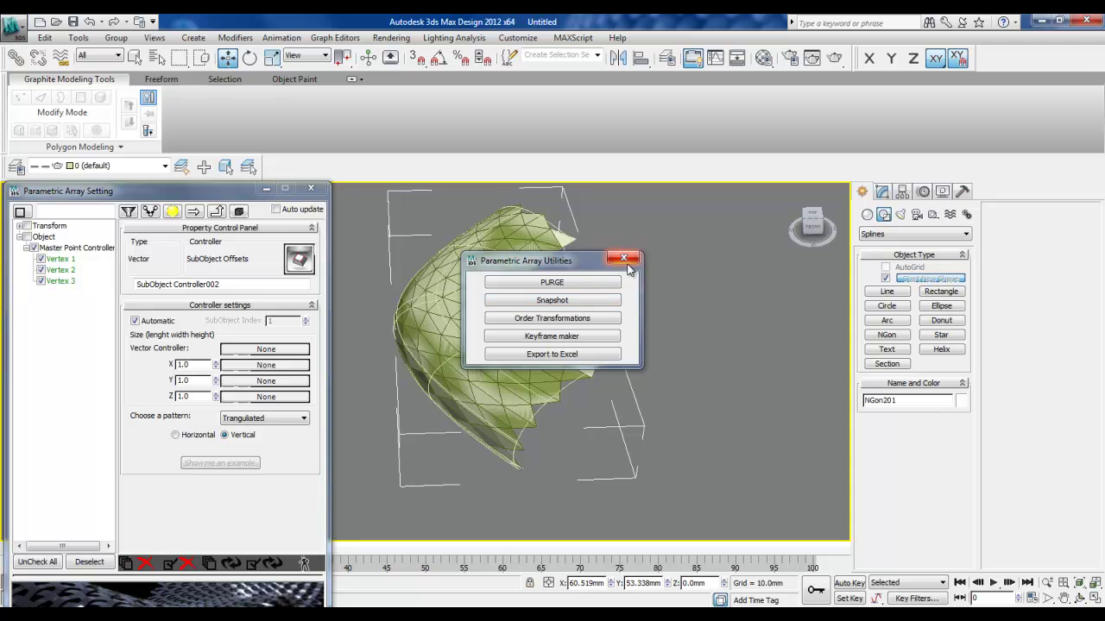
left_click(624, 258)
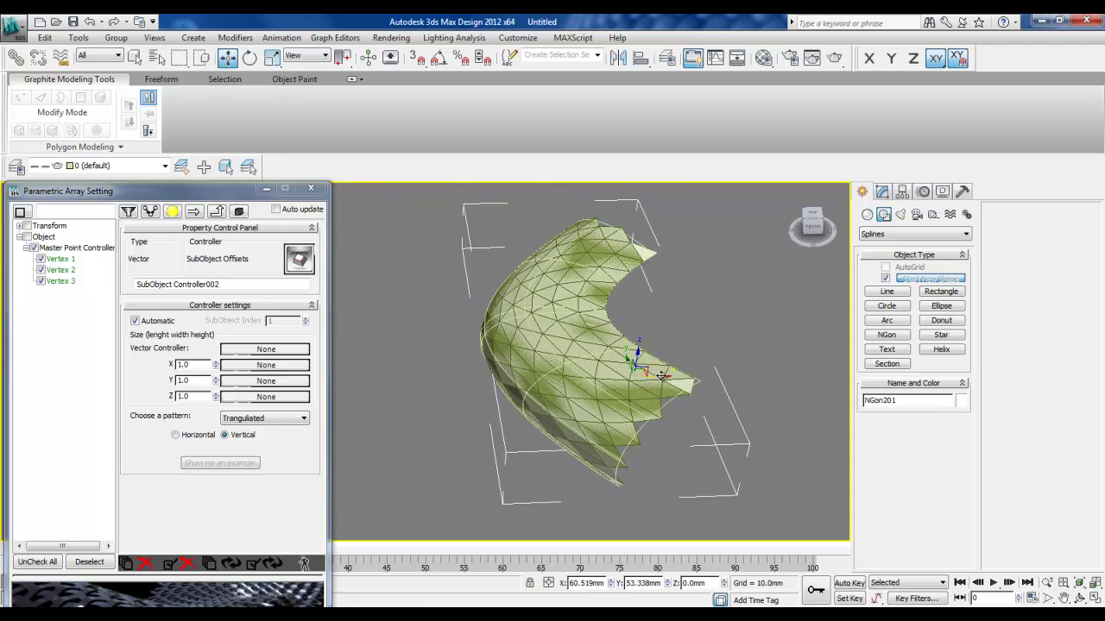
Move the snapshot mesh along the X axis to about X -111 mm, clear of the array, and inspect both from several angles
key("F5")
left_click_drag(661, 375, 450, 400)
middle_click_drag(450, 400, 520, 411, "alt")
middle_click_drag(543, 369, 630, 369, "alt")
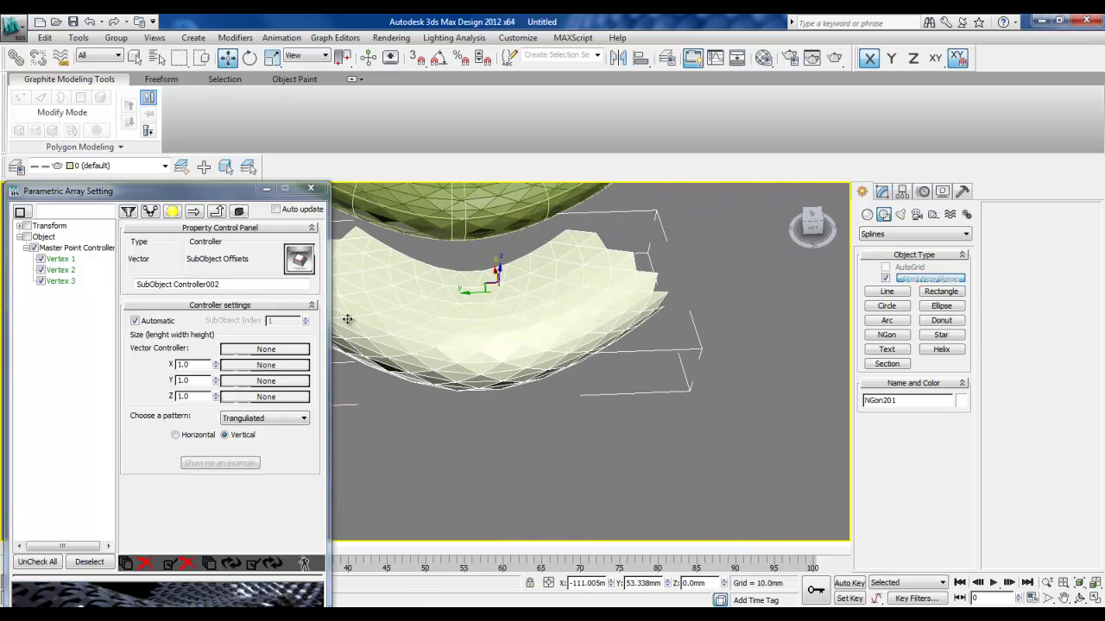
middle_click_drag(525, 330, 444, 379, "alt")
middle_click_drag(654, 374, 535, 383, "alt")
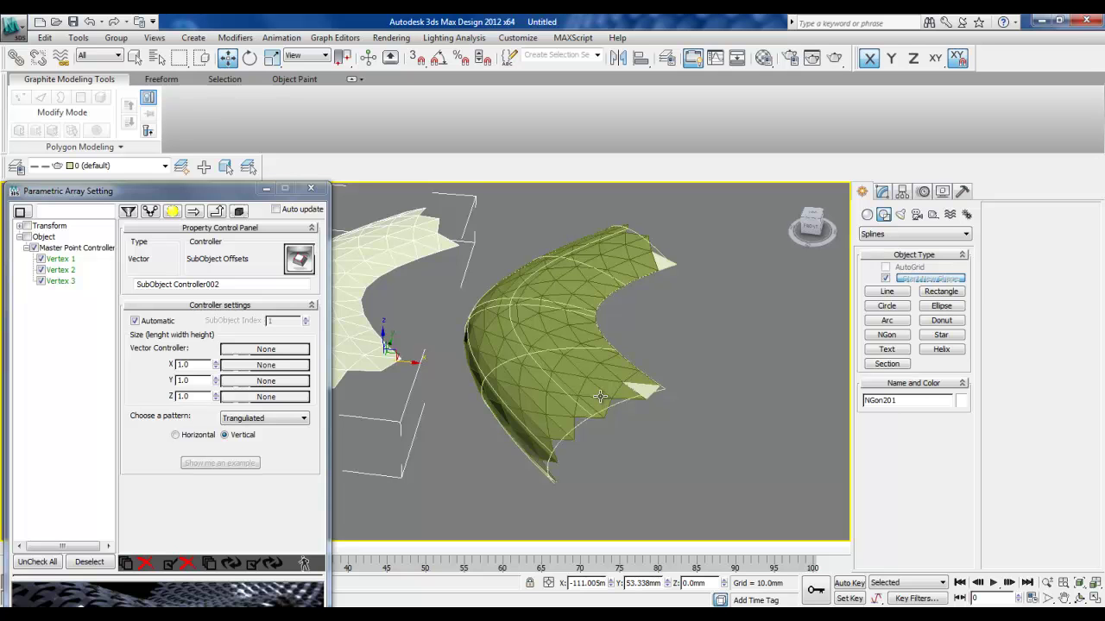
Assign a Vector Controller to the Transform property alone and set its output to the plane passing through points A, B and C
left_click(38, 563)
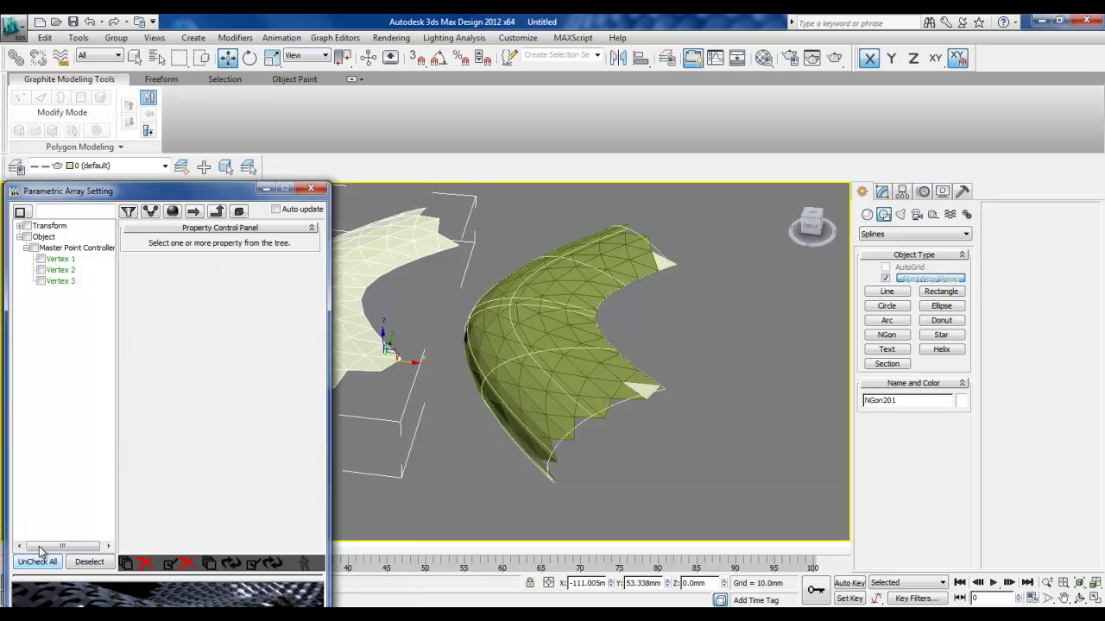
left_click(27, 226)
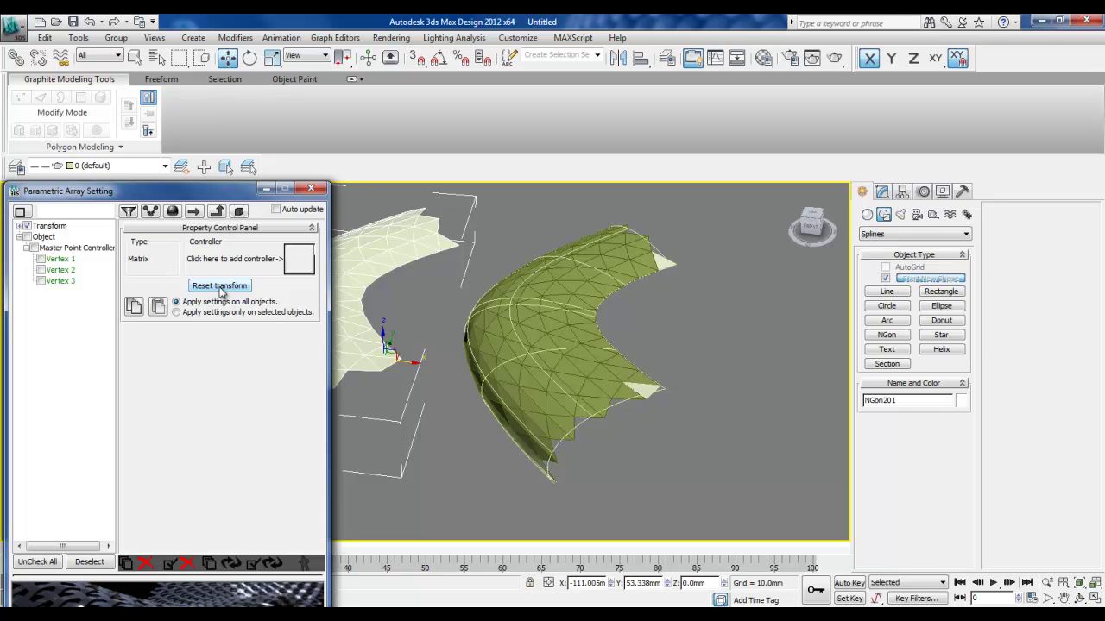
left_click(298, 264)
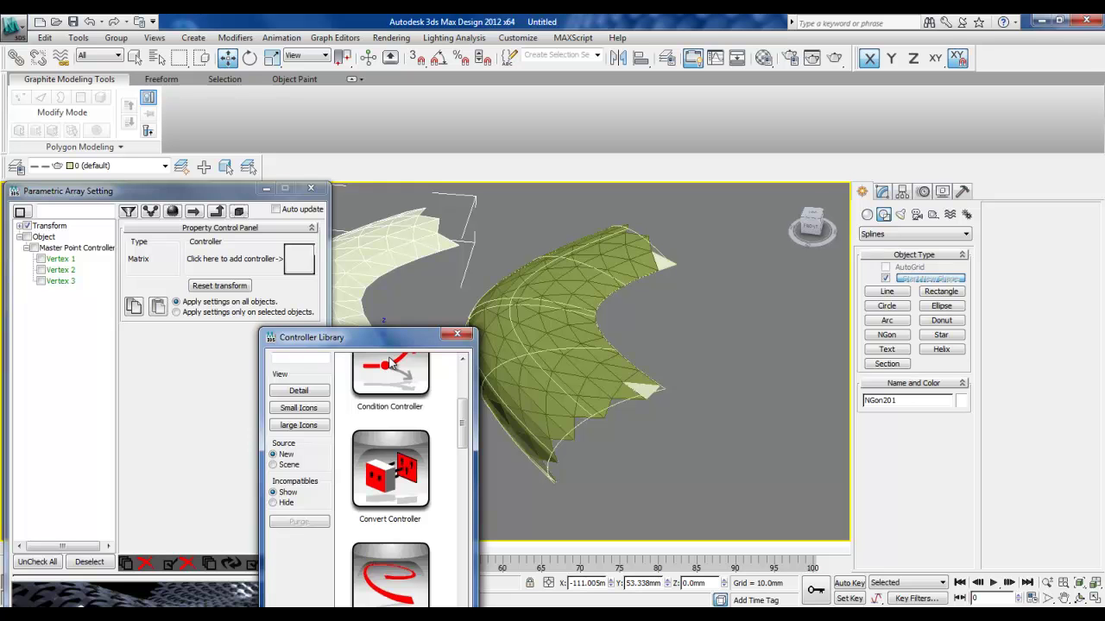
left_click_drag(379, 337, 488, 123)
left_click_drag(571, 215, 580, 539)
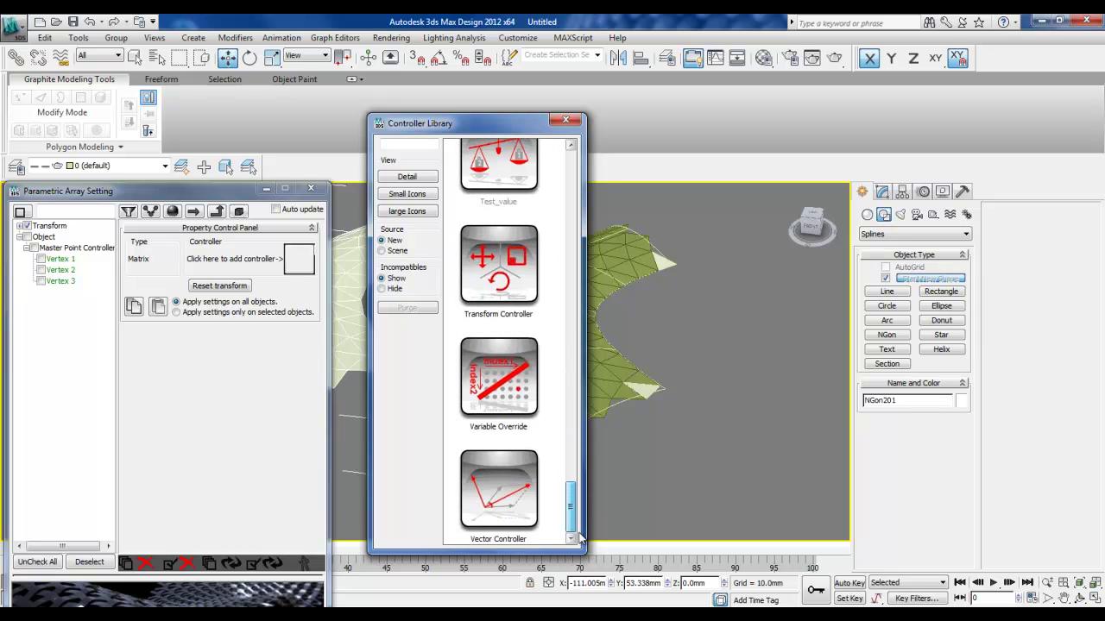
left_click_drag(498, 502, 300, 273)
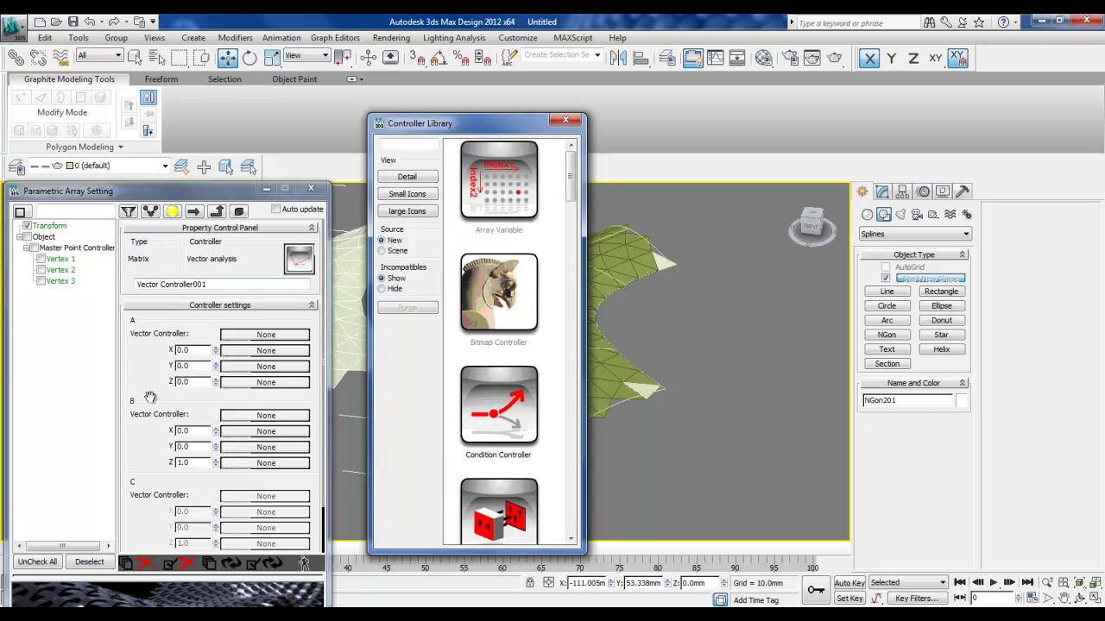
left_click_drag(148, 449, 144, 375)
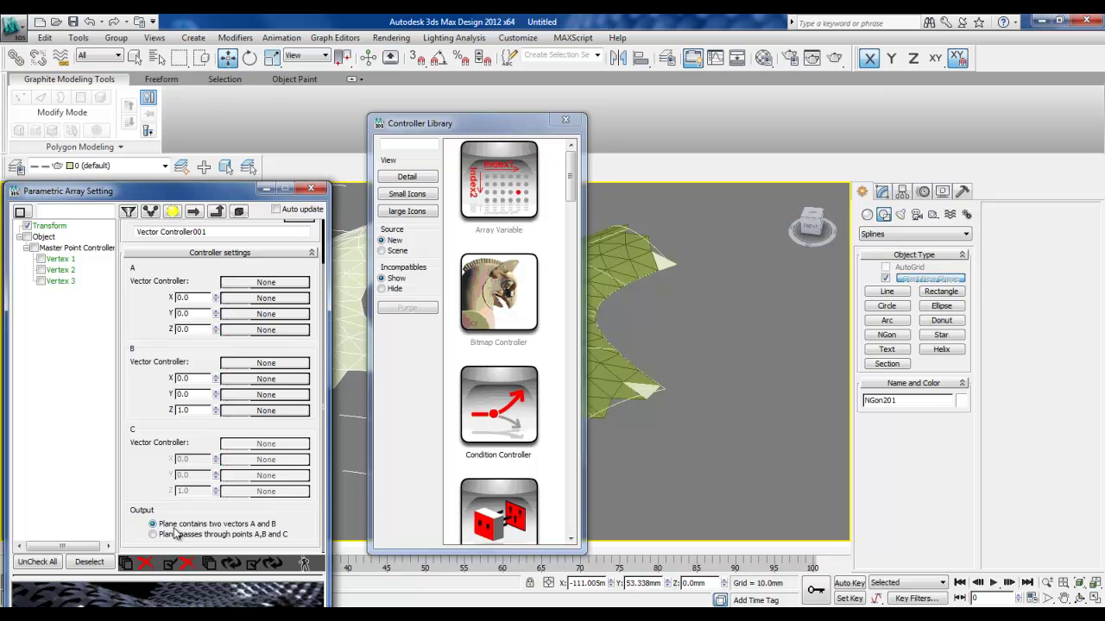
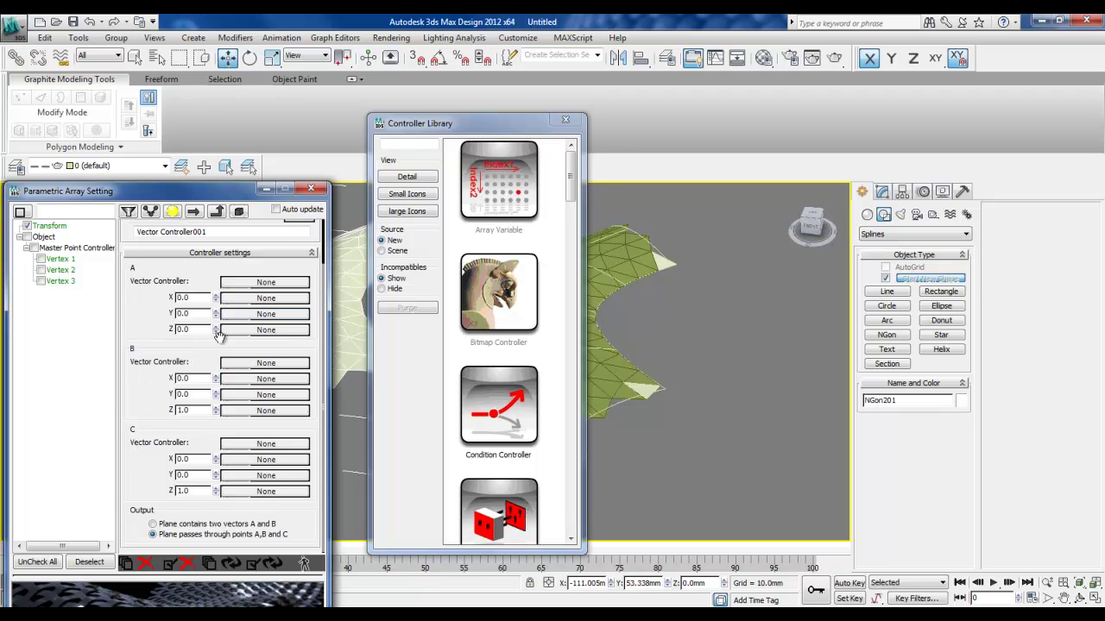
Assign a Link Controller as the vector controller for point A of the Vector Controller
left_click_drag(483, 123, 805, 141)
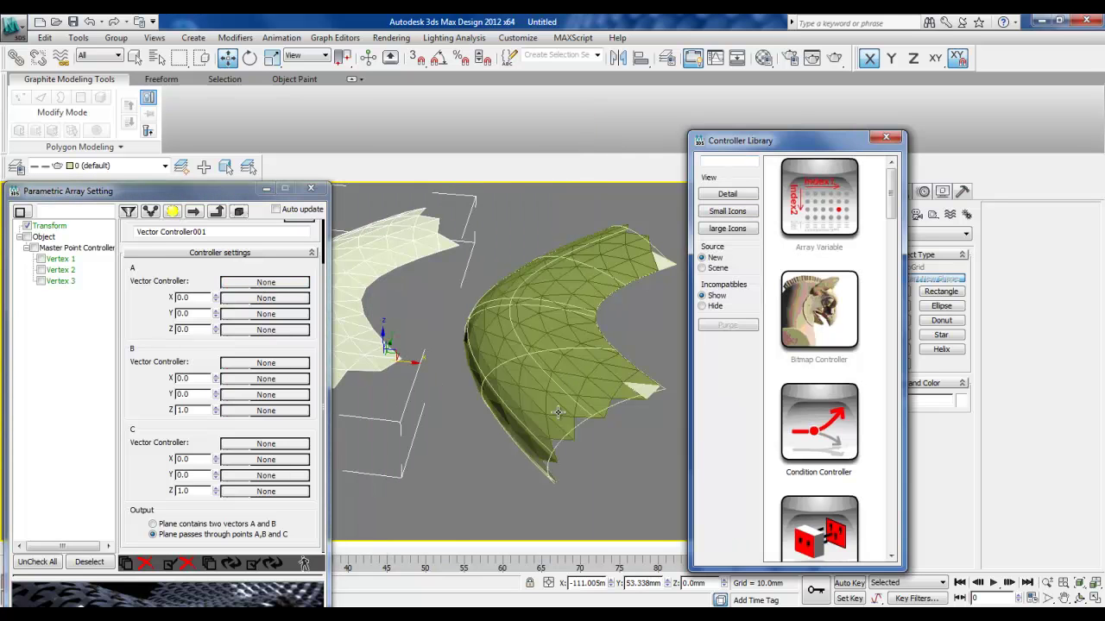
scroll(511, 423, "up", 5)
scroll(501, 423, "down", 3)
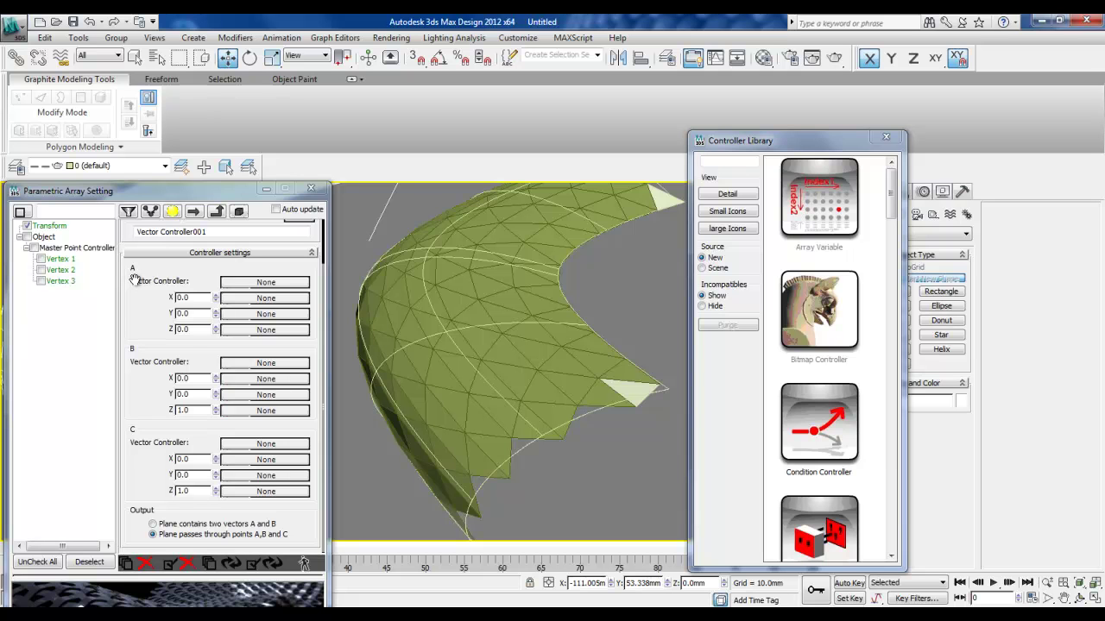
left_click(266, 285)
left_click_drag(529, 245, 523, 375)
left_click_drag(454, 259, 265, 286)
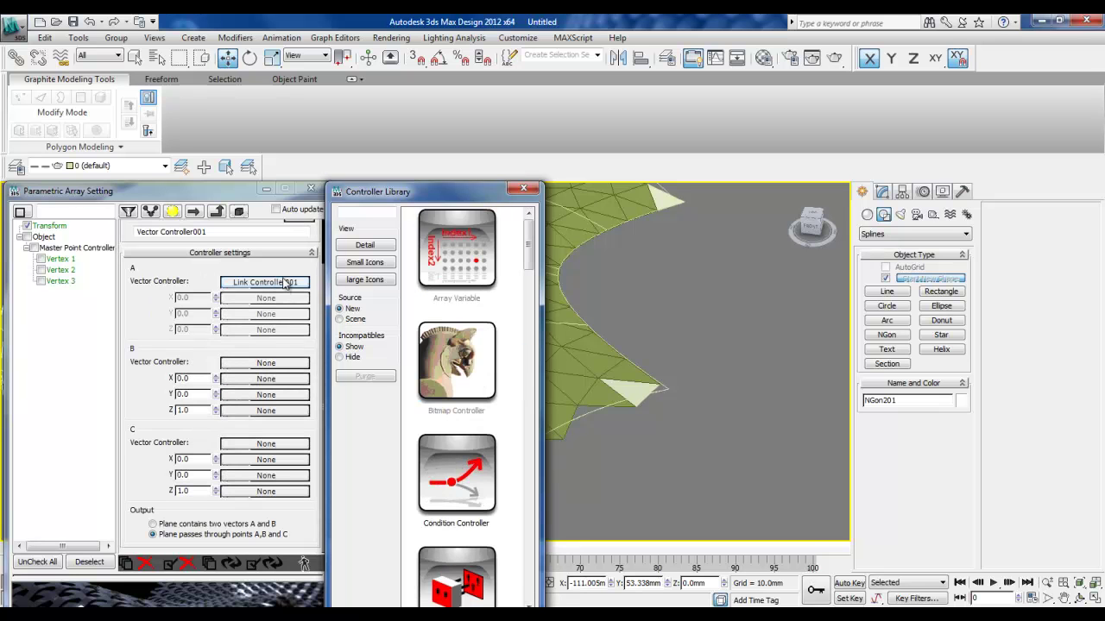
Open point A's Link Controller and rename it vertex1
left_click(283, 286)
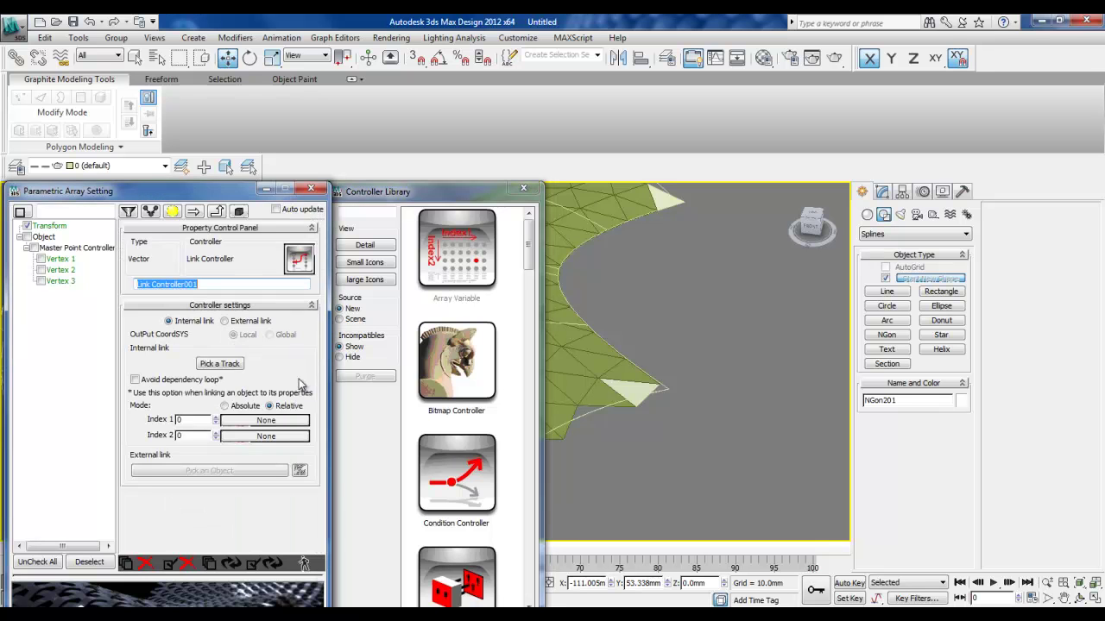
left_click_drag(154, 198, 156, 152)
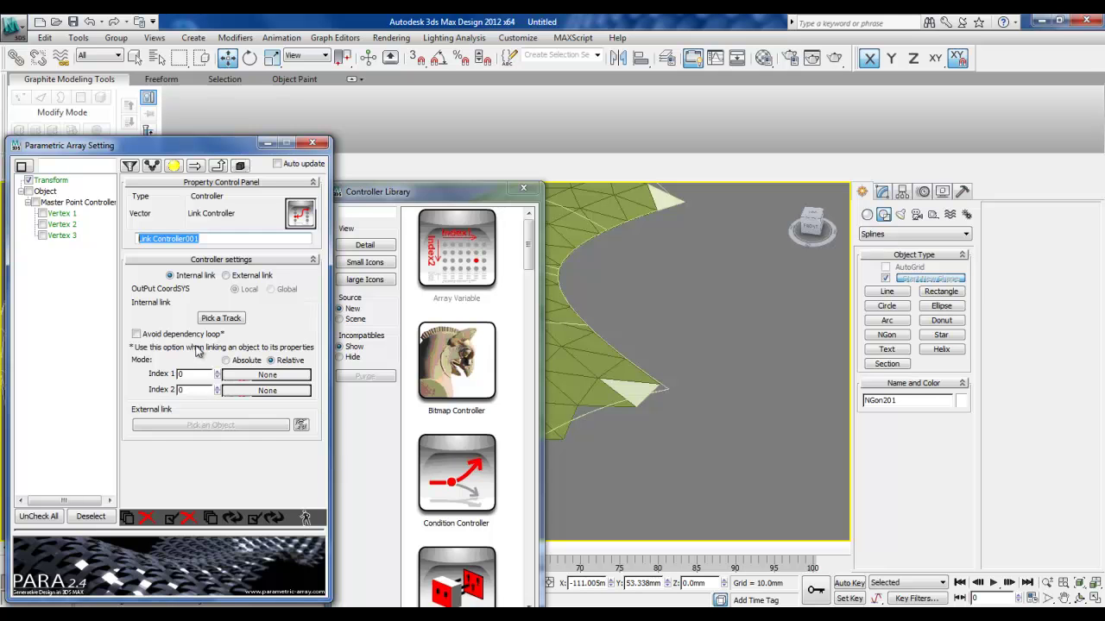
type("vertex1")
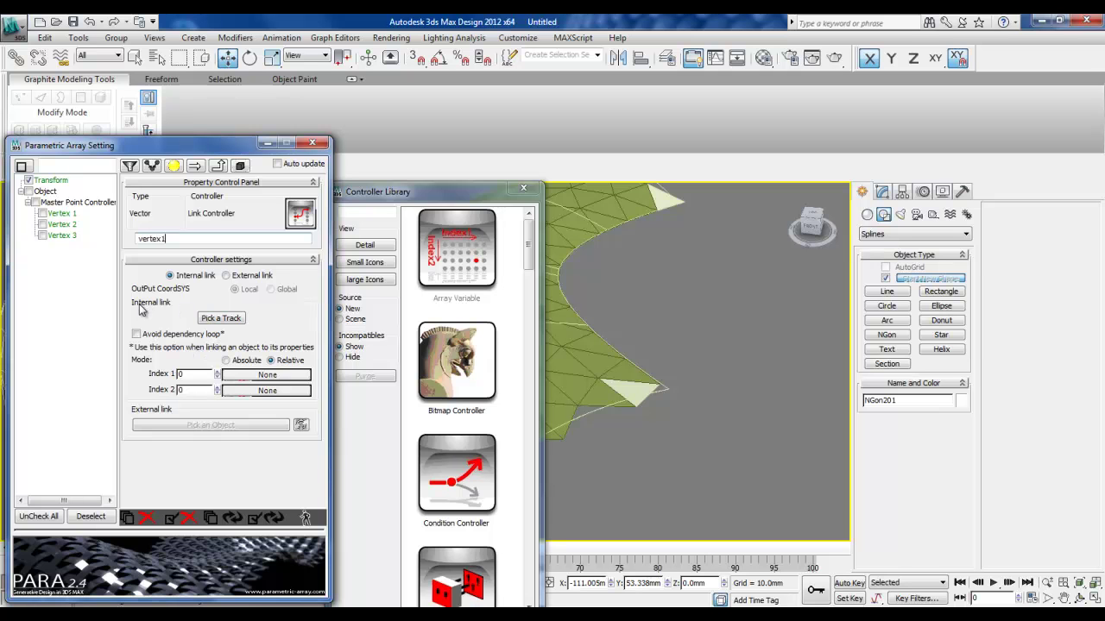
Link the vertex1 controller internally to the Vertex 1 track under NGon001's Master Point Controller
left_click(220, 319)
scroll(293, 328, "down", 2)
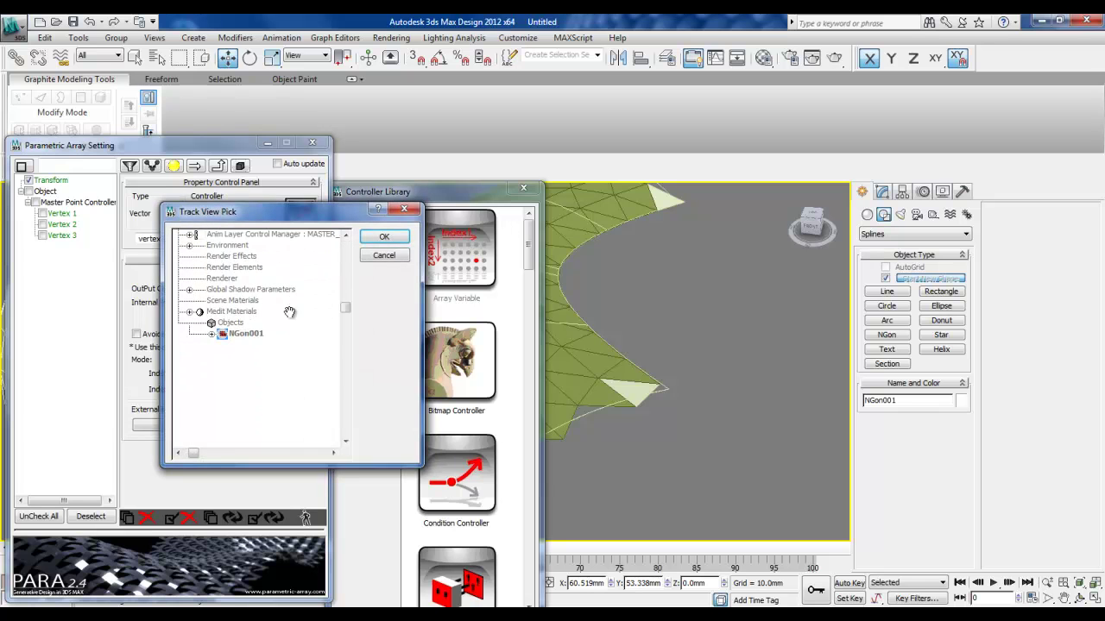
left_click(212, 334)
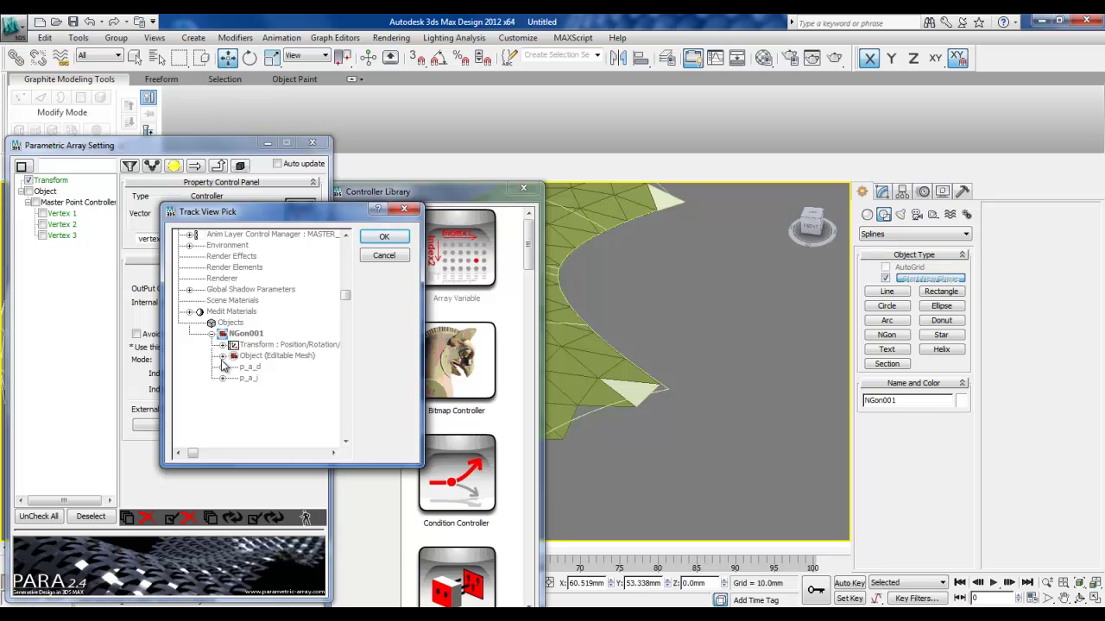
left_click(222, 356)
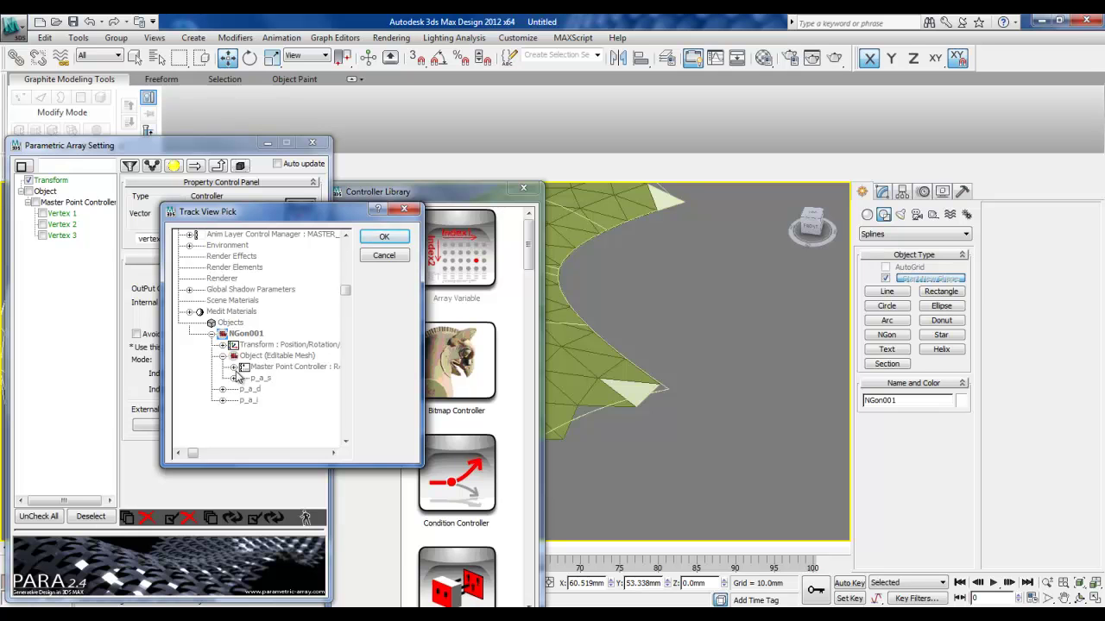
left_click(233, 368)
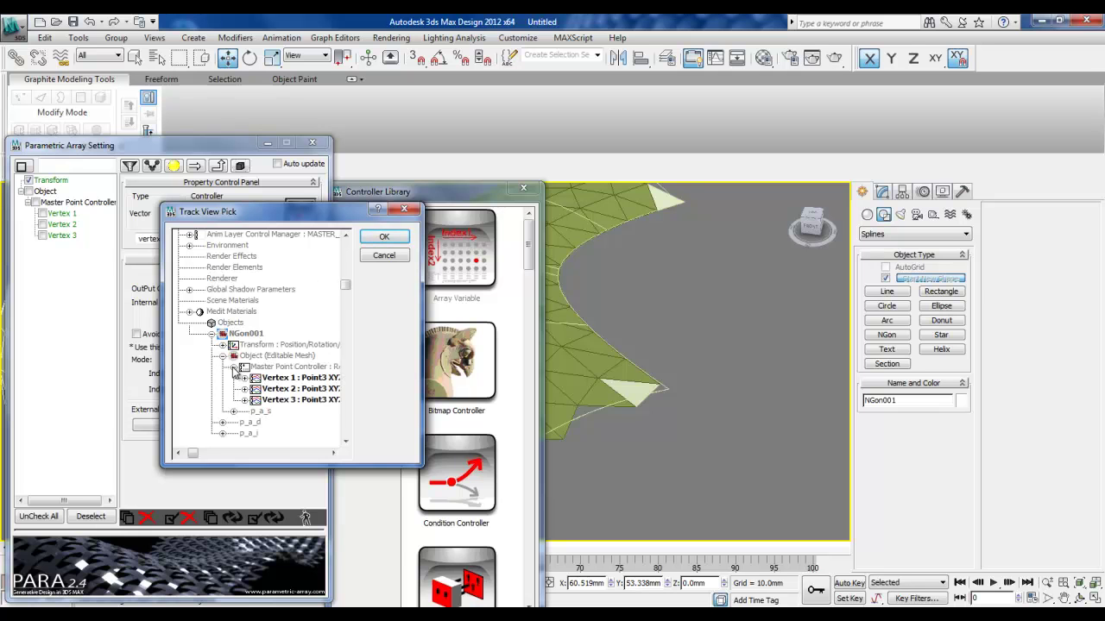
left_click(287, 378)
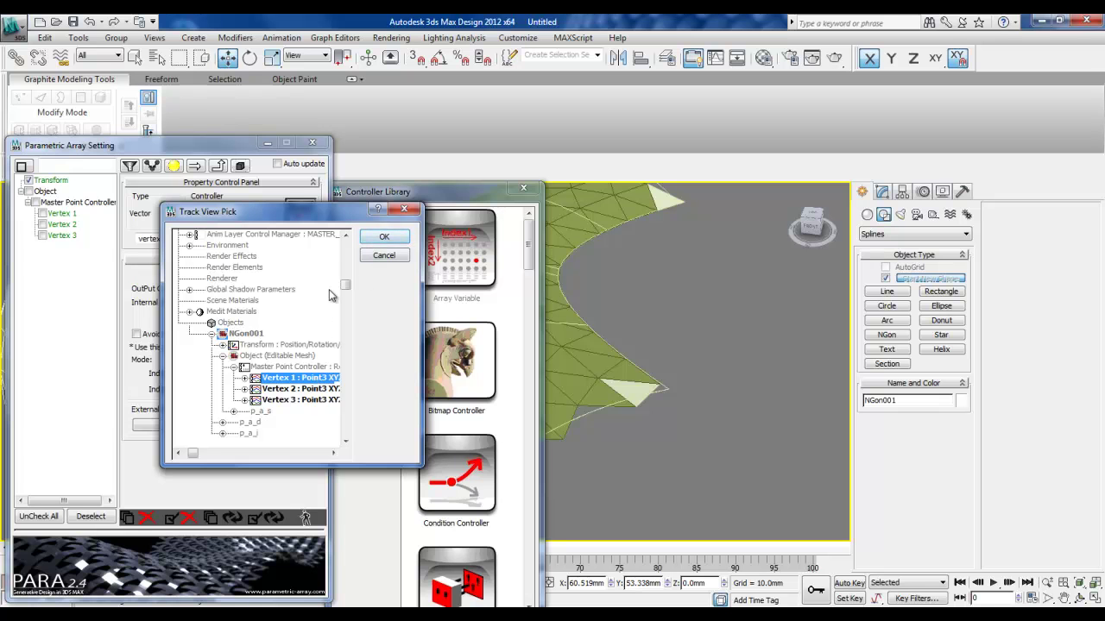
left_click(380, 238)
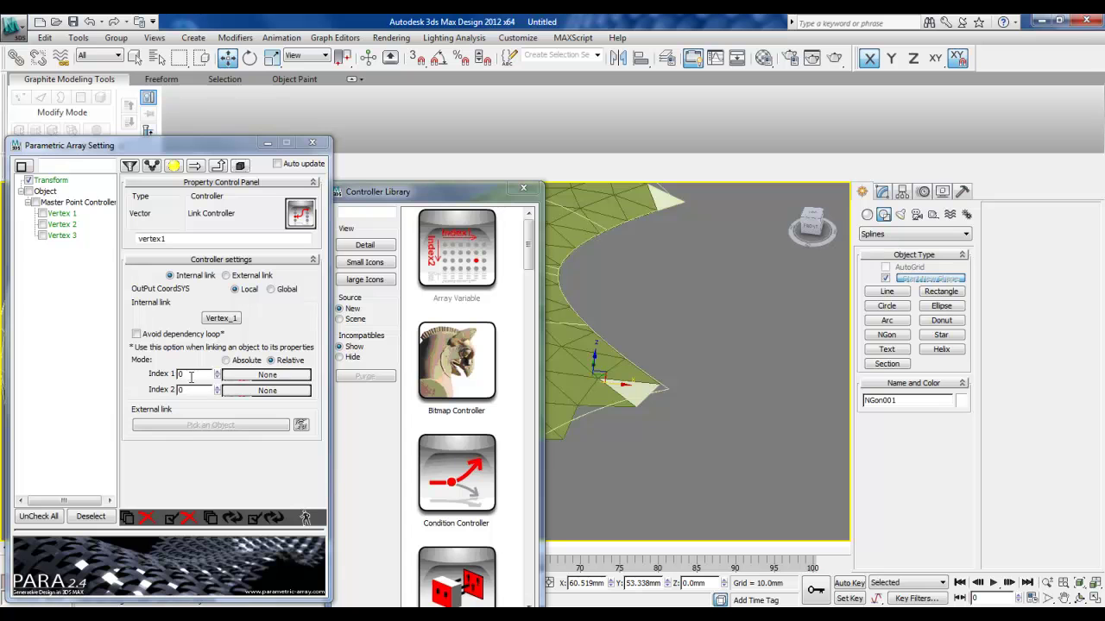
Return to the Vector Controller and apply the vertex1 controller to point B using the Copy method
left_click(219, 166)
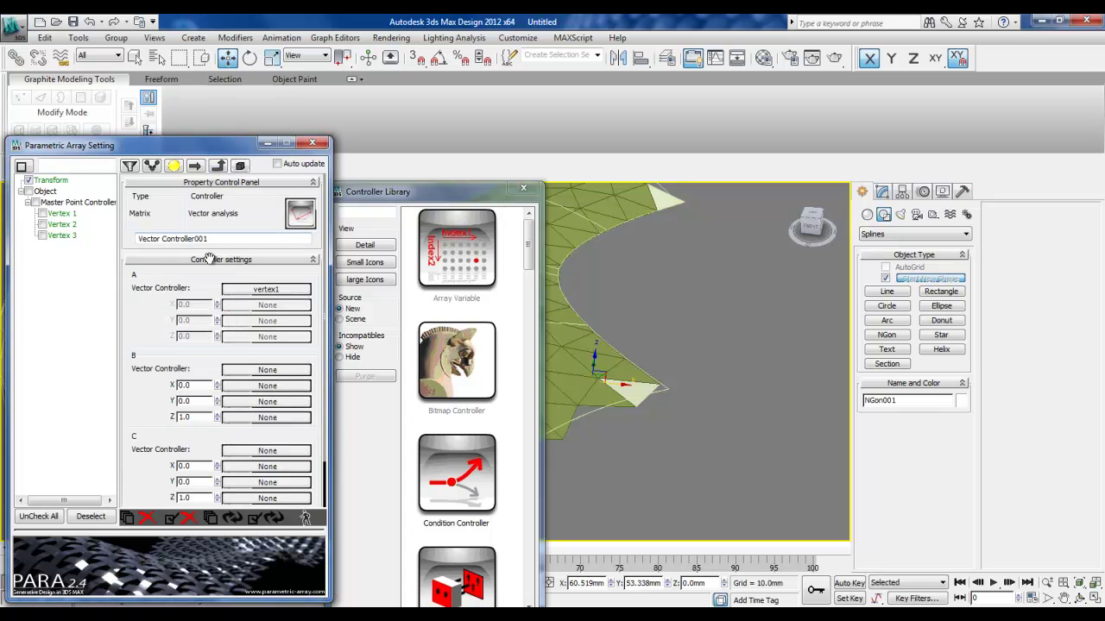
scroll(173, 361, "down", 1)
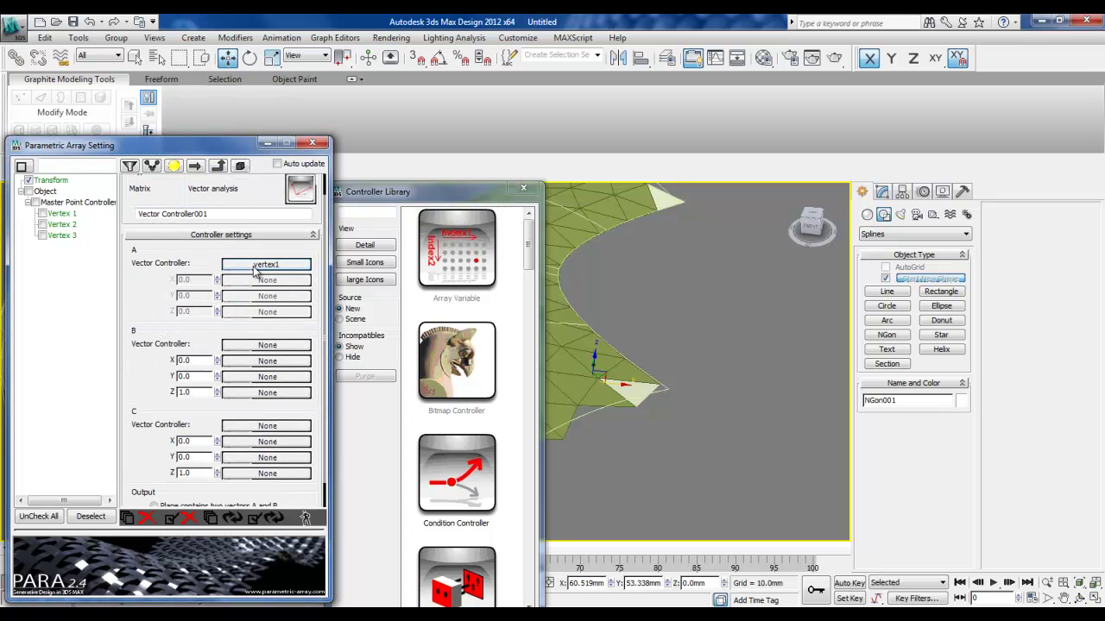
left_click_drag(237, 323, 244, 345)
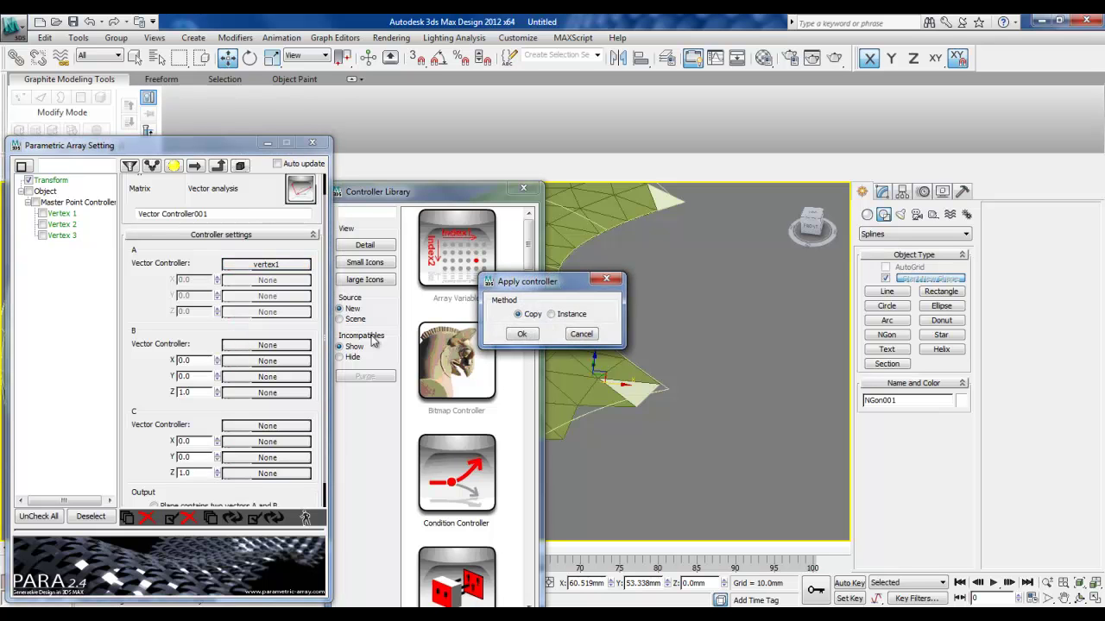
left_click(525, 335)
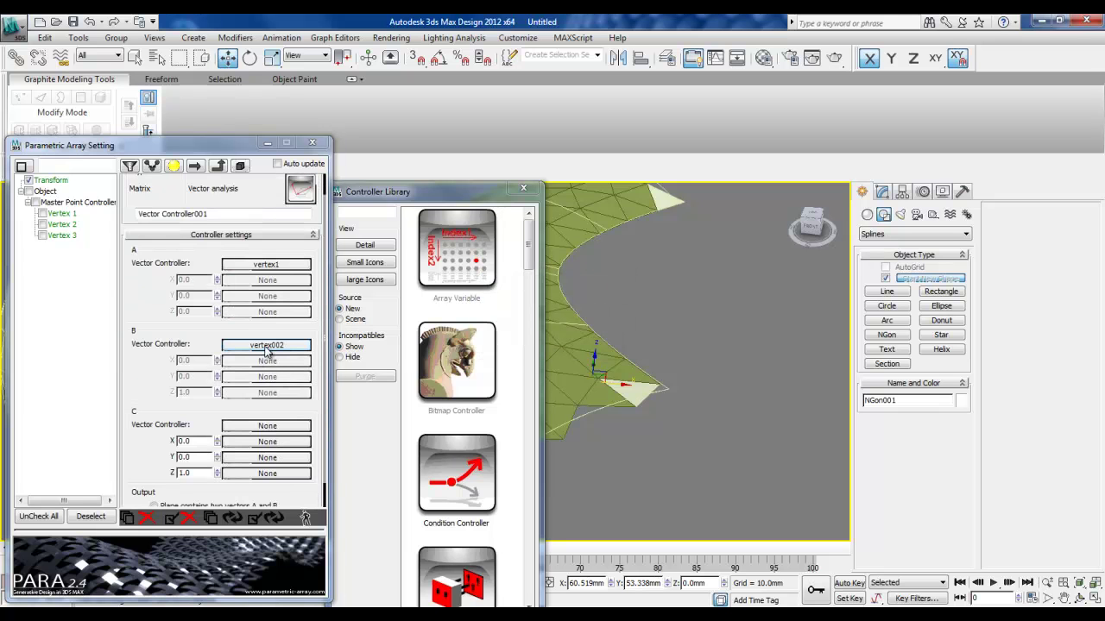
Open point B's vertex002 controller and link it internally to the Vertex 2 track under NGon001's Master Point Controller
left_click(267, 346)
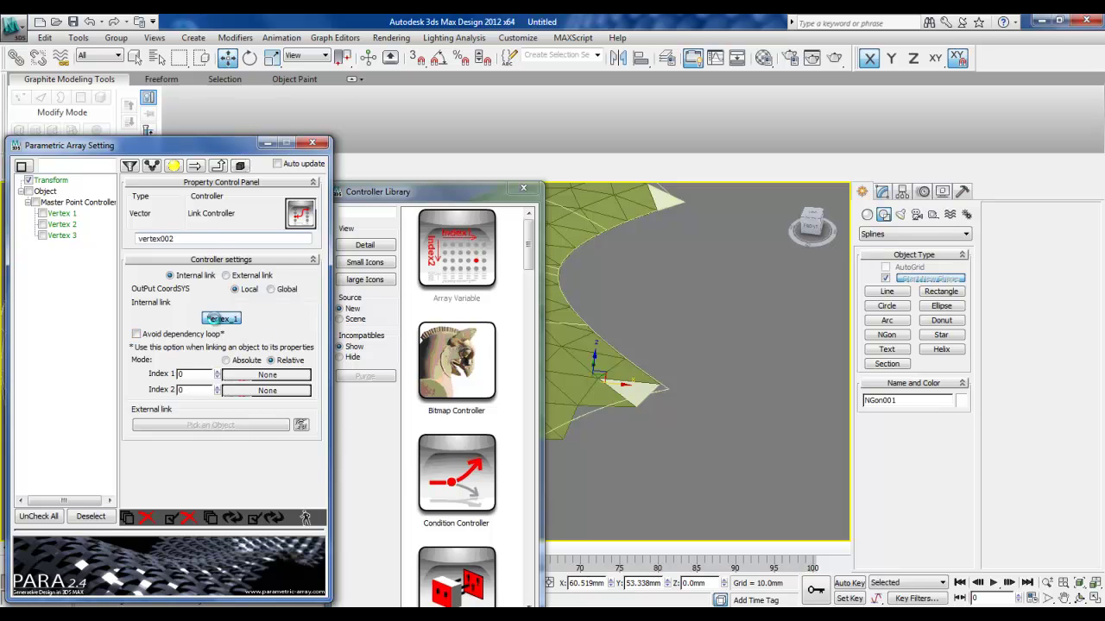
left_click(221, 317)
scroll(294, 315, "down", 2)
scroll(294, 315, "down", 1)
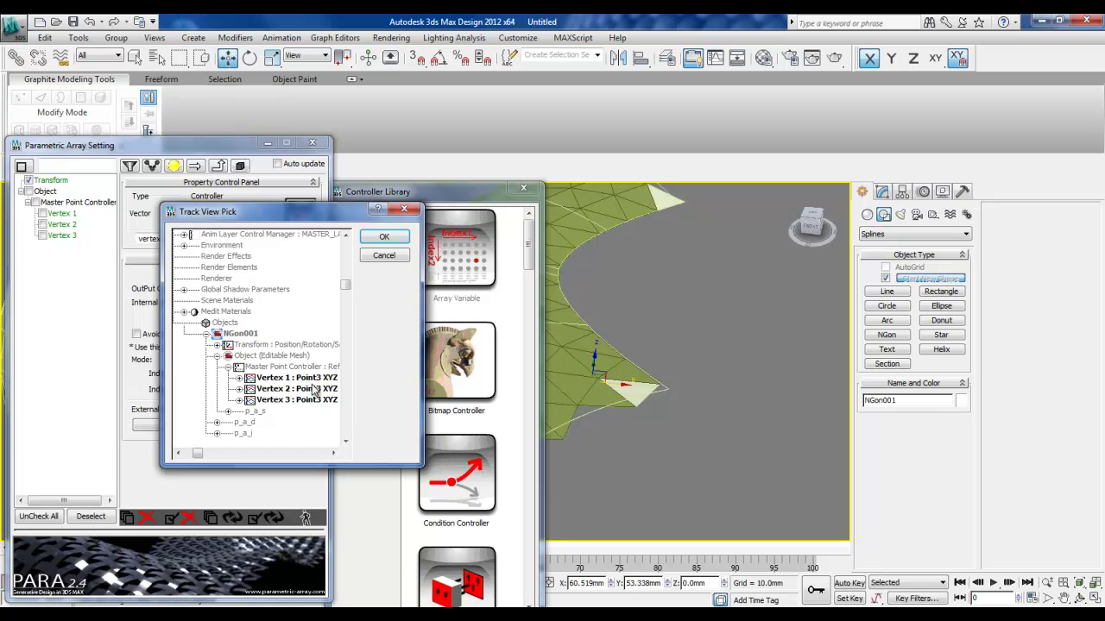
left_click(312, 389)
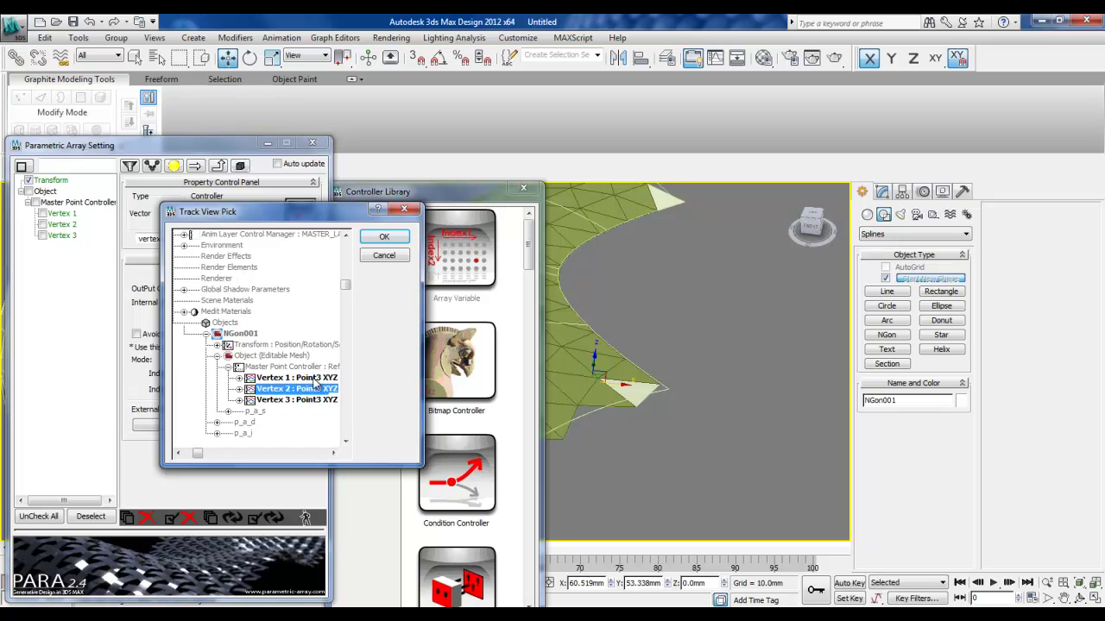
left_click(384, 236)
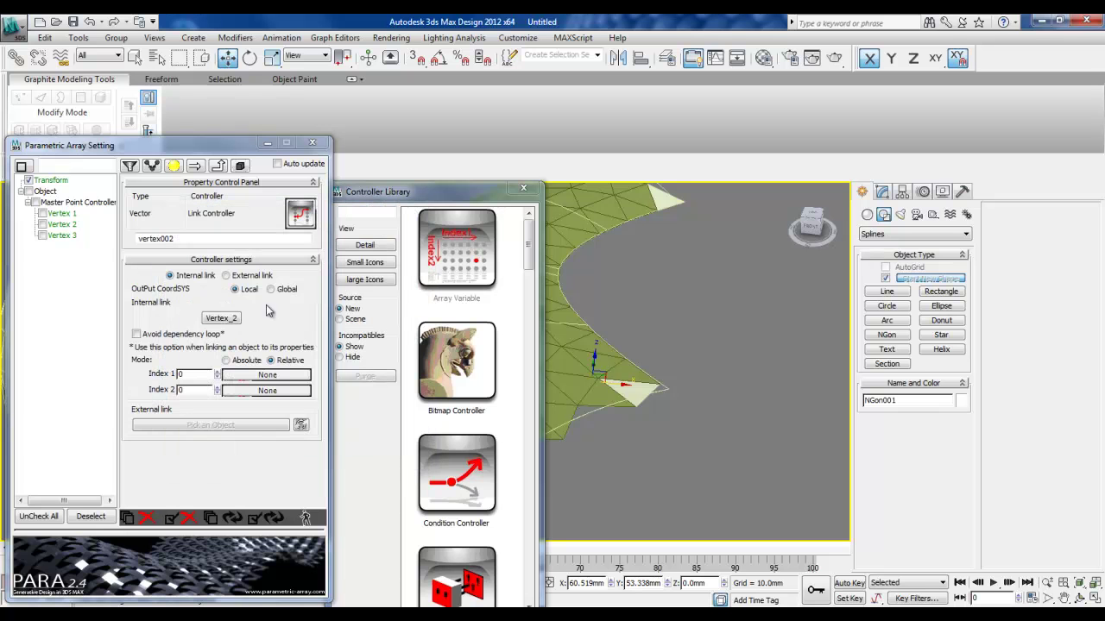
Return to the Vector Controller and apply a copy of the vertex002 controller to point C
left_click(218, 166)
left_click_drag(139, 411, 151, 373)
left_click_drag(250, 415, 255, 420)
left_click(521, 336)
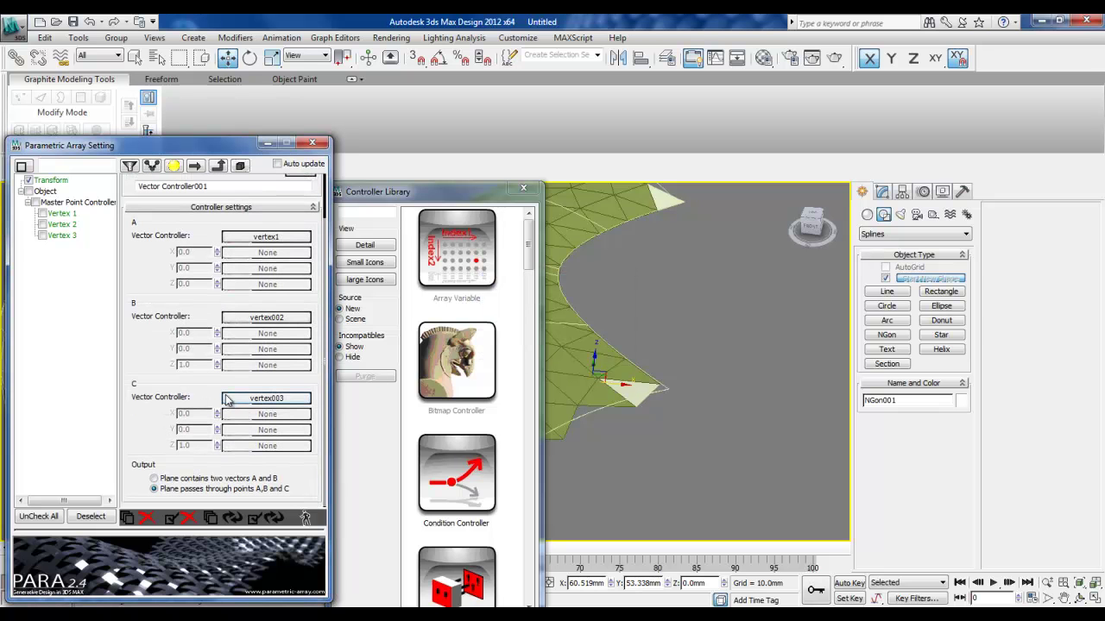
Open point C's vertex003 controller and link it internally to NGon001's Vertex 3 track
left_click(253, 401)
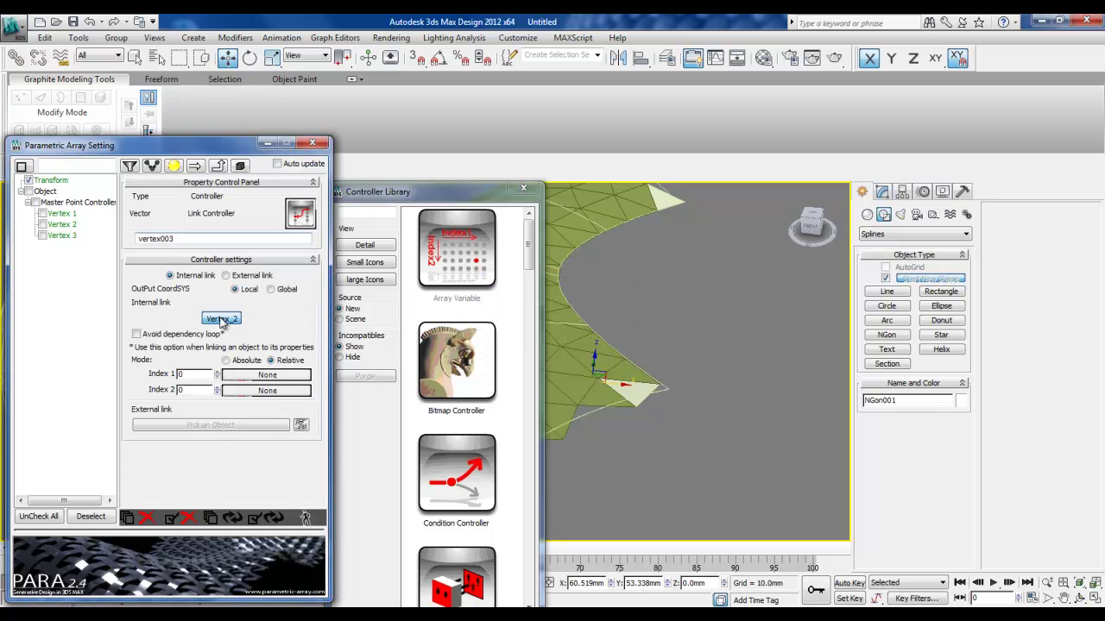
left_click(221, 319)
middle_click_drag(313, 377, 303, 338)
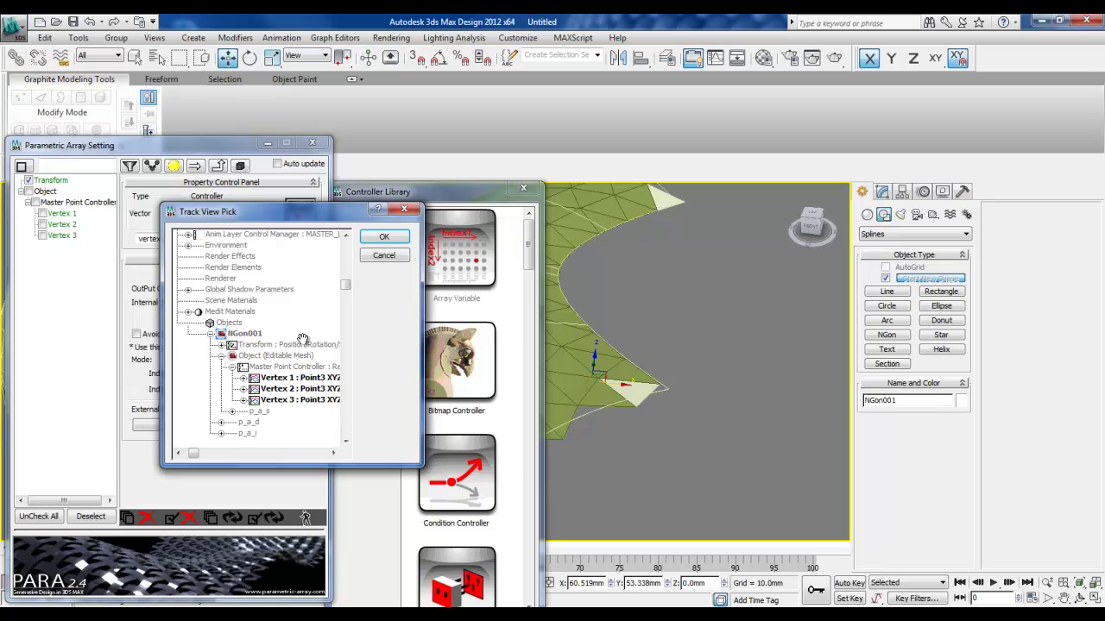
left_click(302, 400)
left_click(384, 237)
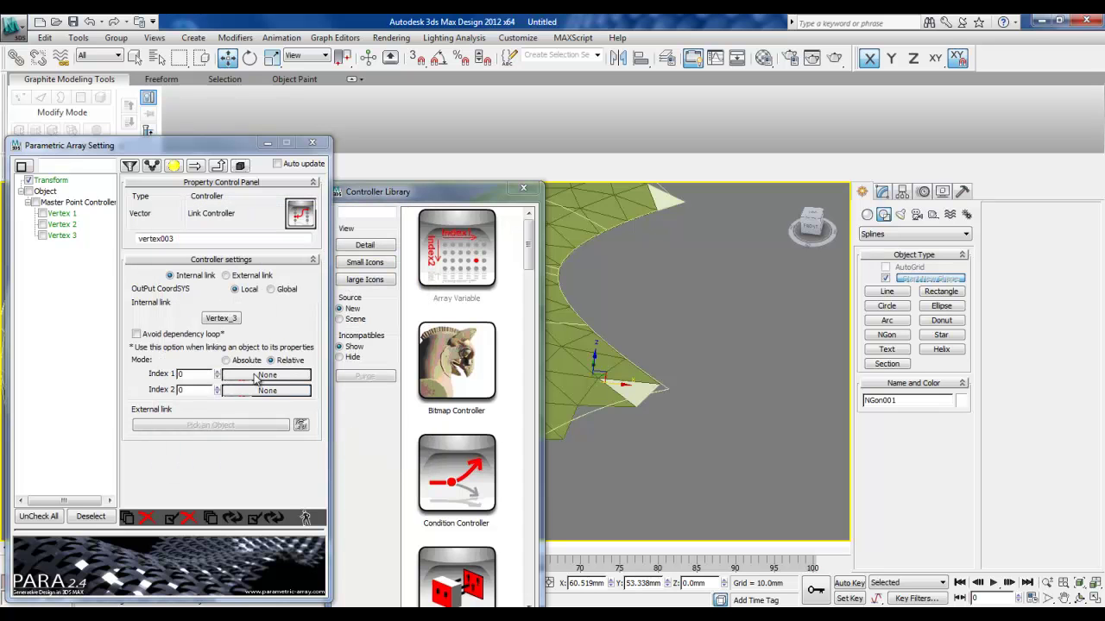
Return to the Vector Controller, update the array for the checked Transform property and inspect the panels
left_click(218, 165)
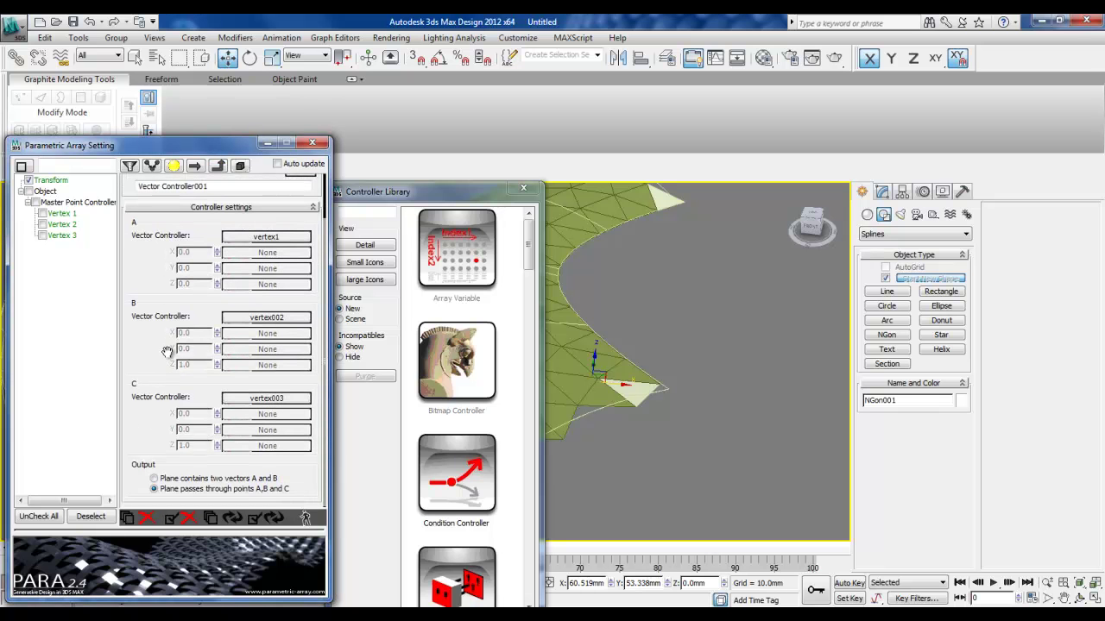
left_click_drag(418, 194, 705, 126)
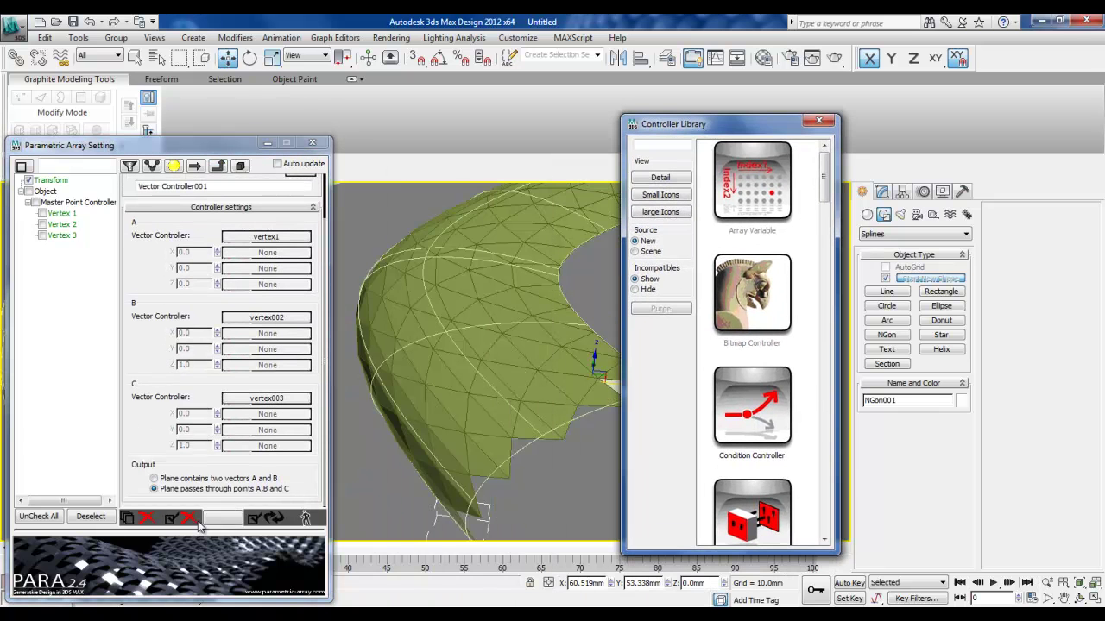
left_click(253, 520)
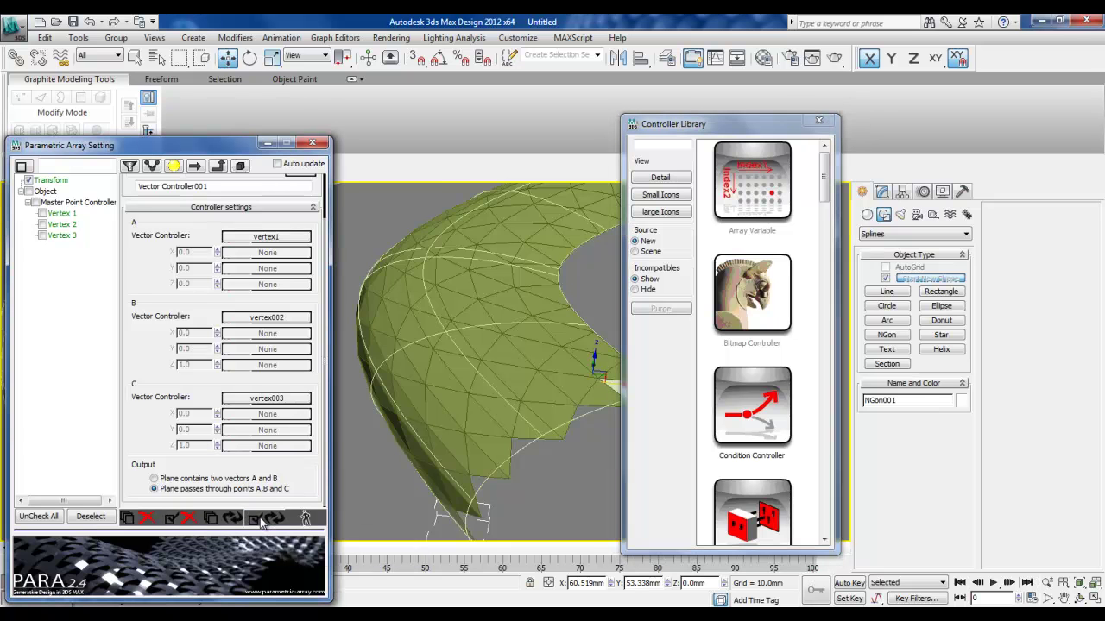
scroll(481, 374, "down", 6)
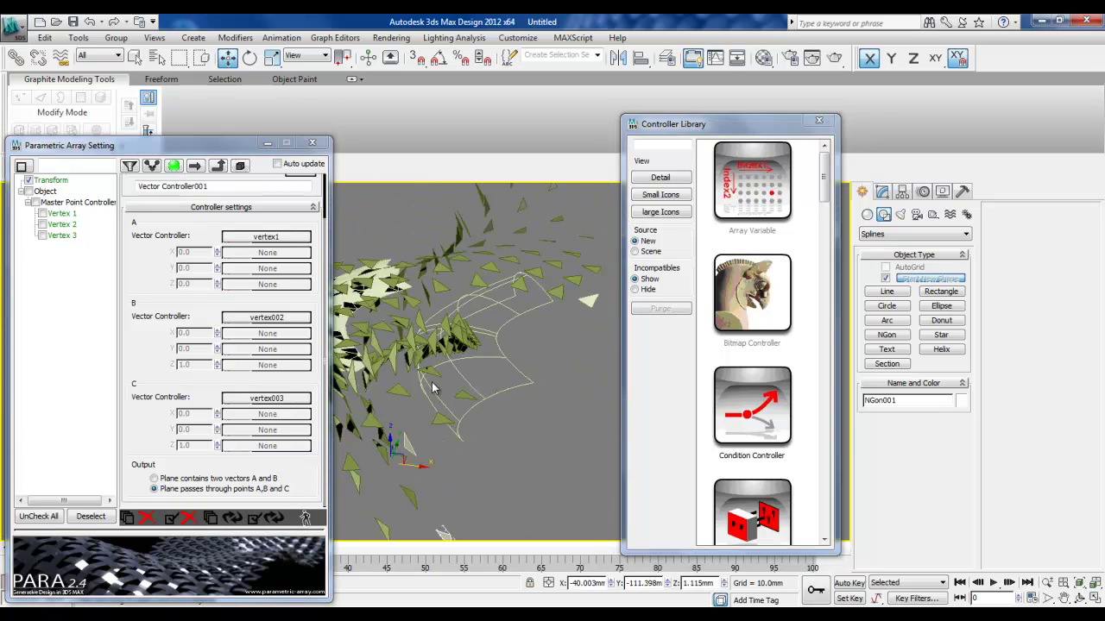
middle_click_drag(471, 402, 501, 369, "alt")
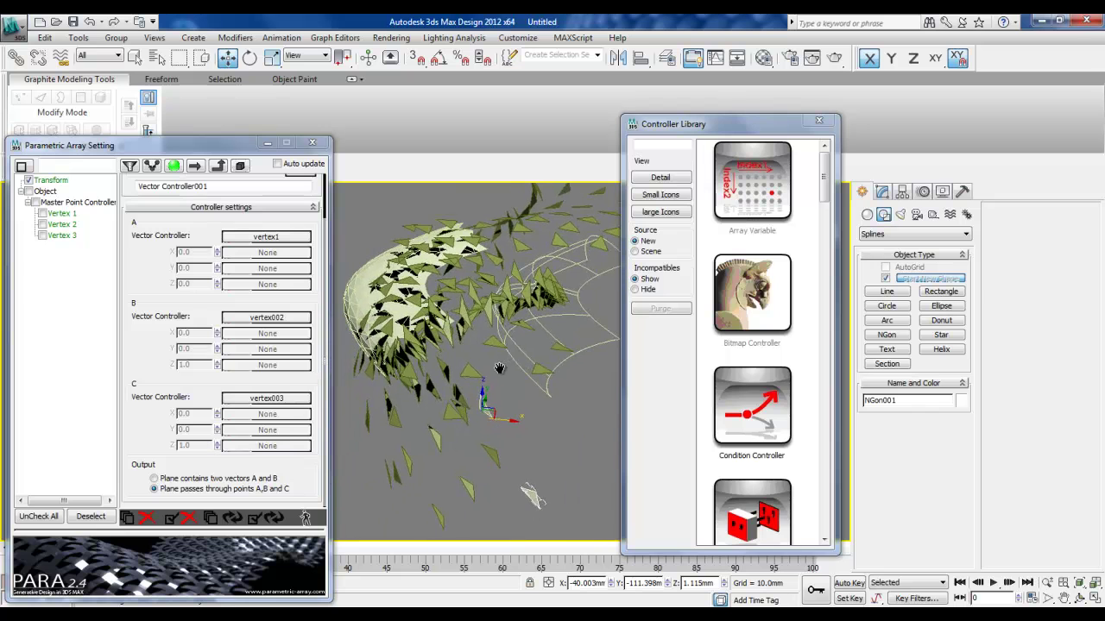
middle_click_drag(518, 404, 456, 417)
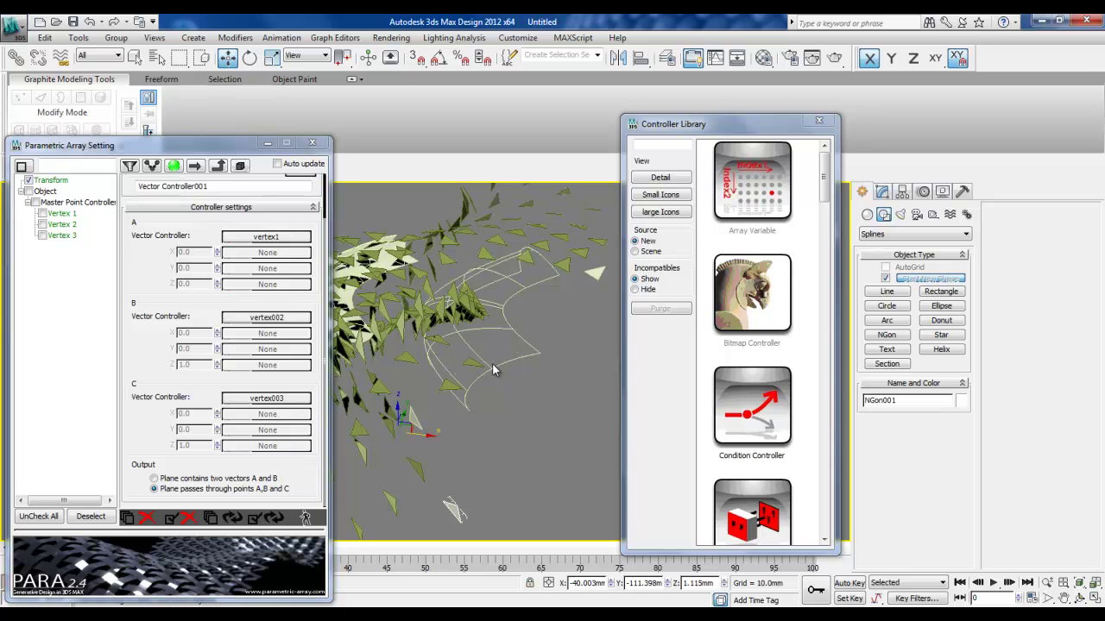
Set the output coordinate system to Global for the vertex1, vertex002 and vertex003 controllers and update the checked Transform property
left_click(29, 181)
left_click(29, 181)
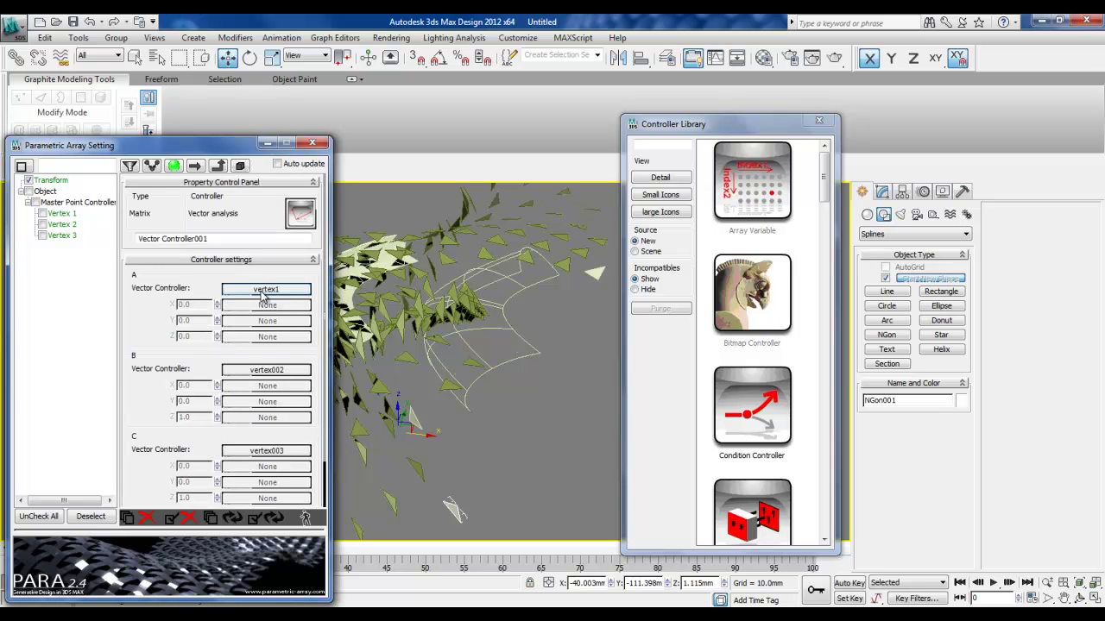
left_click(263, 292)
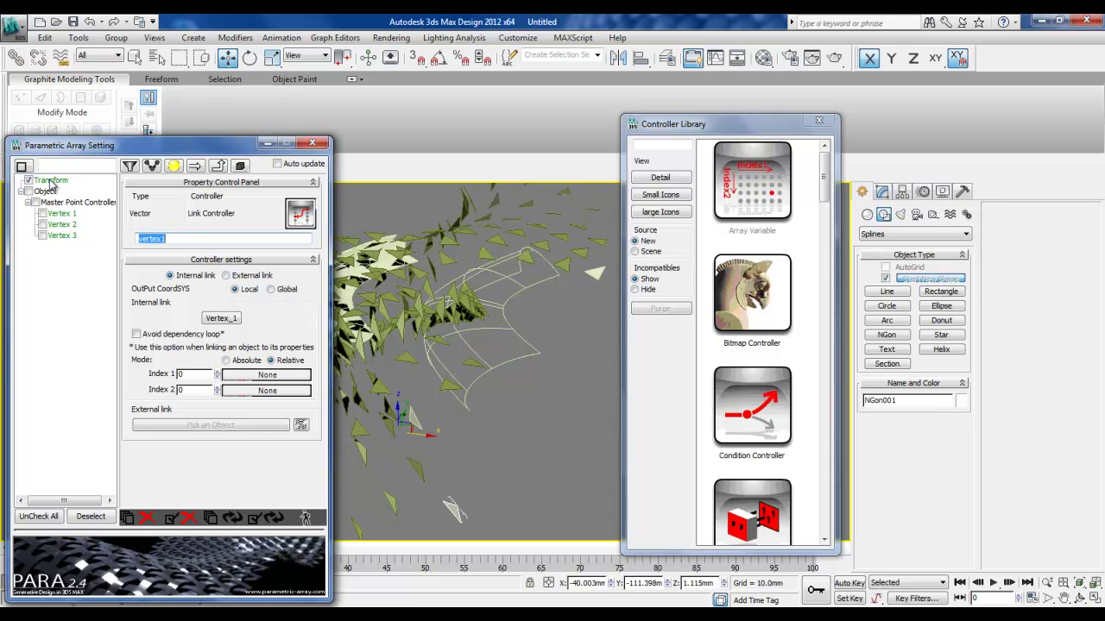
left_click(278, 295)
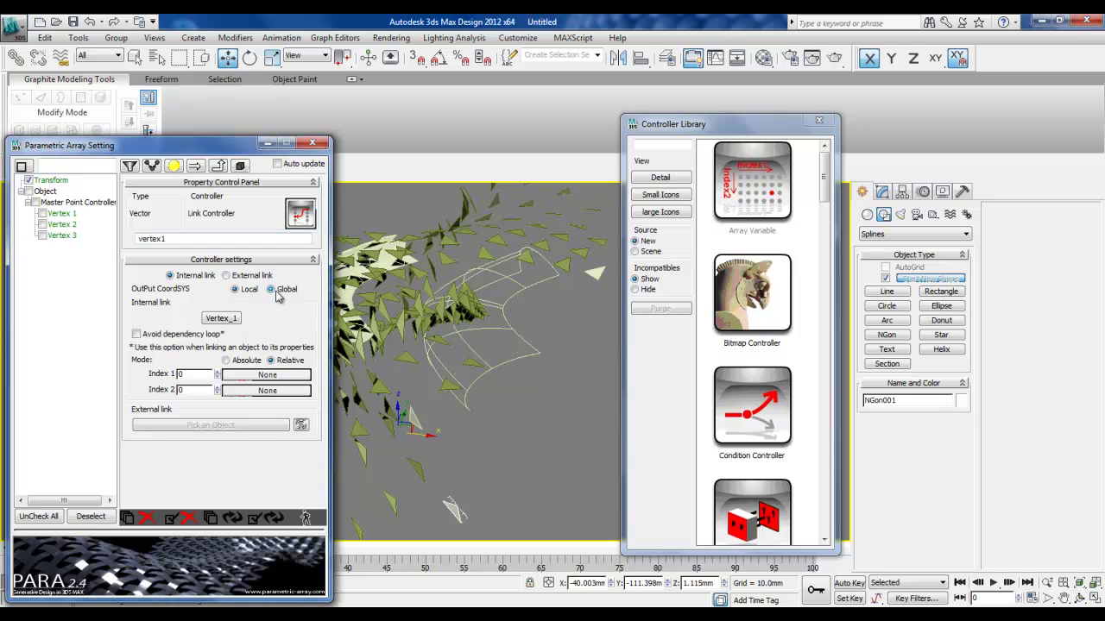
left_click(196, 169)
left_click(195, 166)
left_click(256, 527)
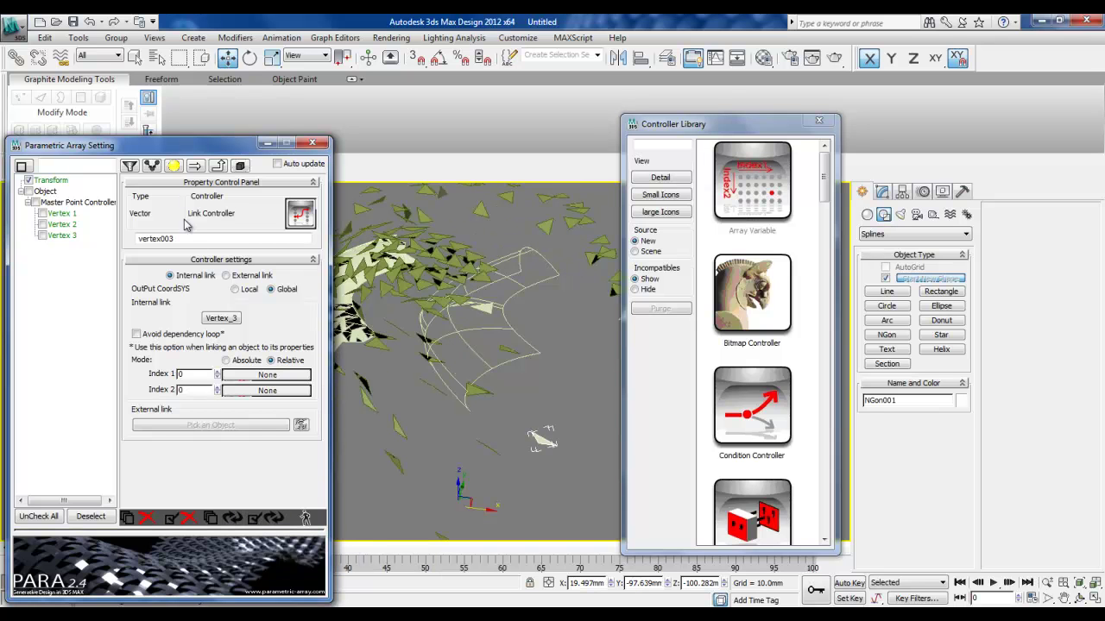
Return to the Vector Controller and update all of the array's properties twice
left_click(218, 168)
left_click_drag(163, 351, 160, 289)
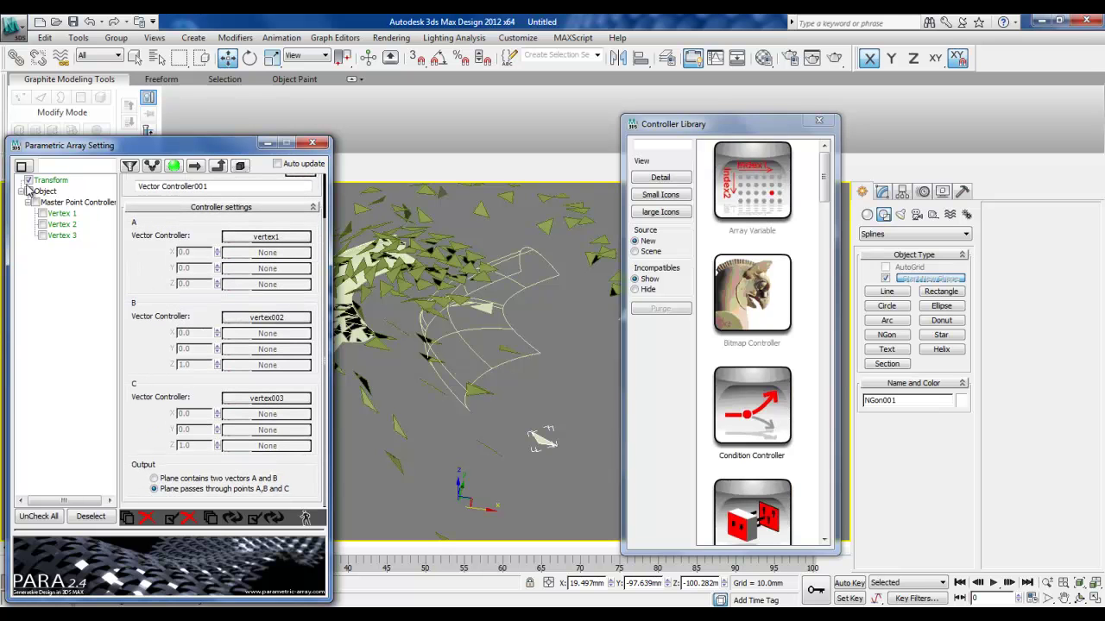
left_click(225, 522)
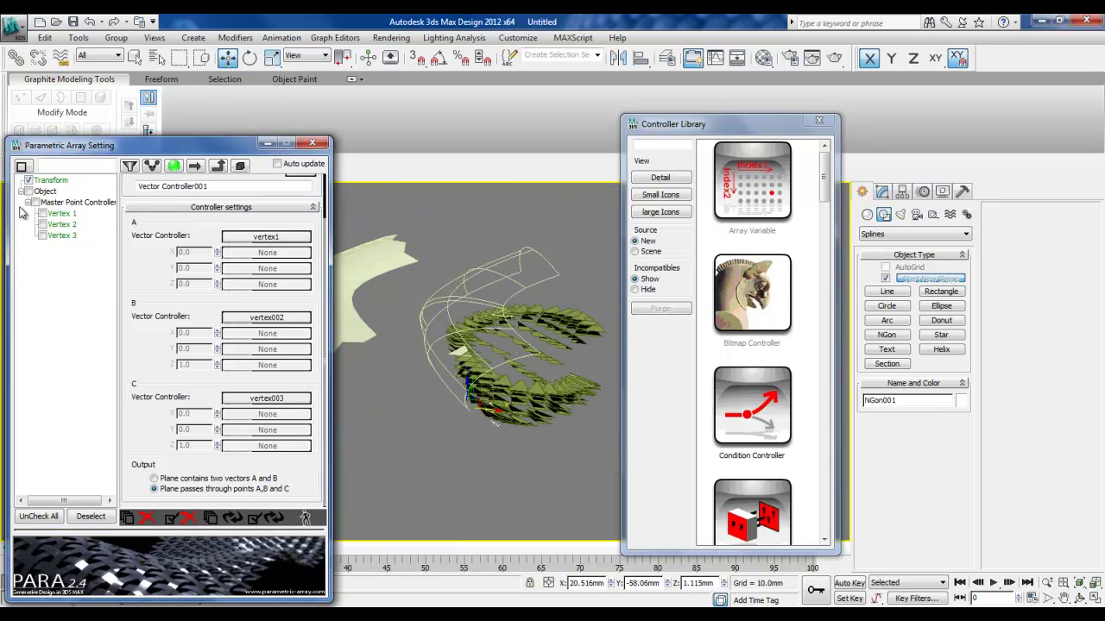
left_click(225, 522)
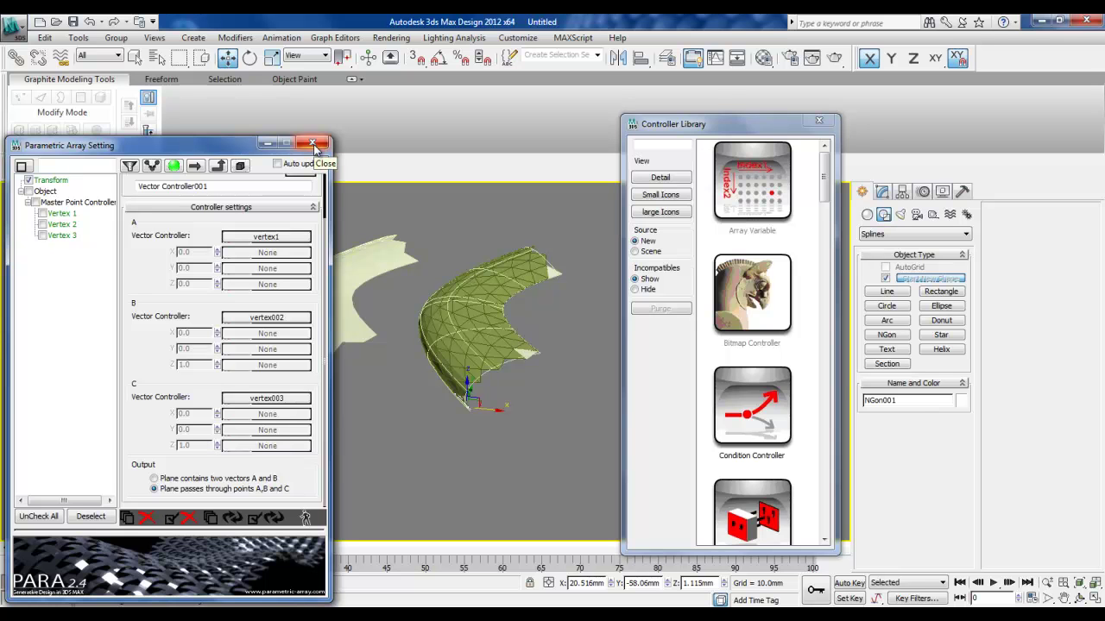
Close the Controller Library and isolate the triangular panel NGon028
left_click(819, 120)
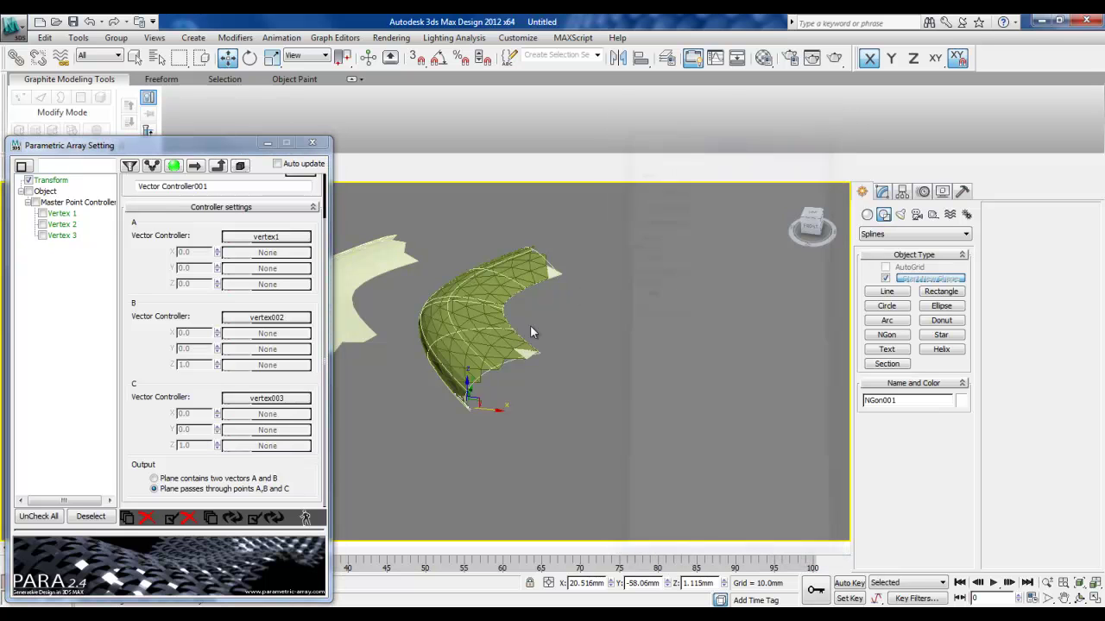
scroll(486, 353, "up", 8)
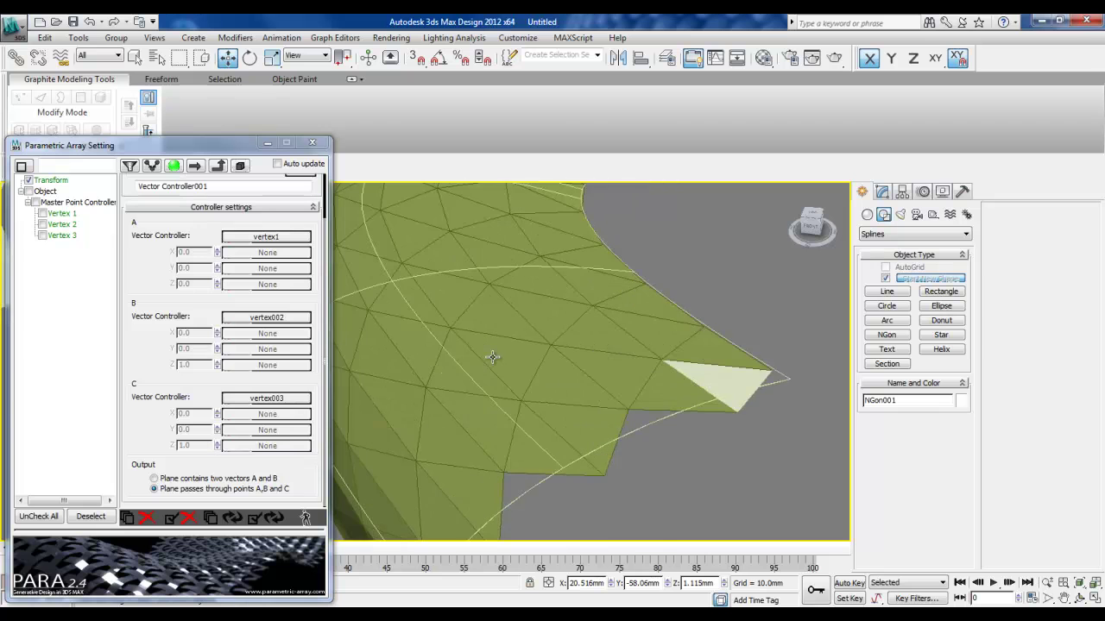
middle_click_drag(527, 404, 566, 397)
left_click_drag(584, 351, 586, 346)
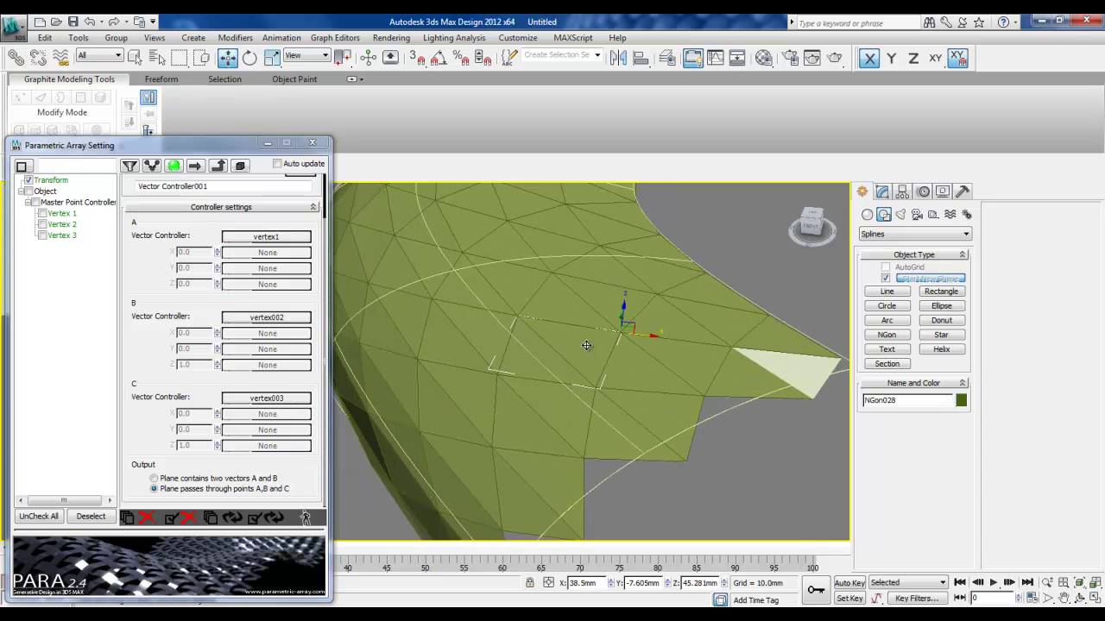
key("alt+q")
middle_click_drag(646, 350, 581, 318, "alt")
middle_click_drag(660, 400, 699, 397, "alt")
Use Affect Pivot Only on NGon028 to examine how its pivot axes align with the triangle, and turn the mode off
left_click(902, 191)
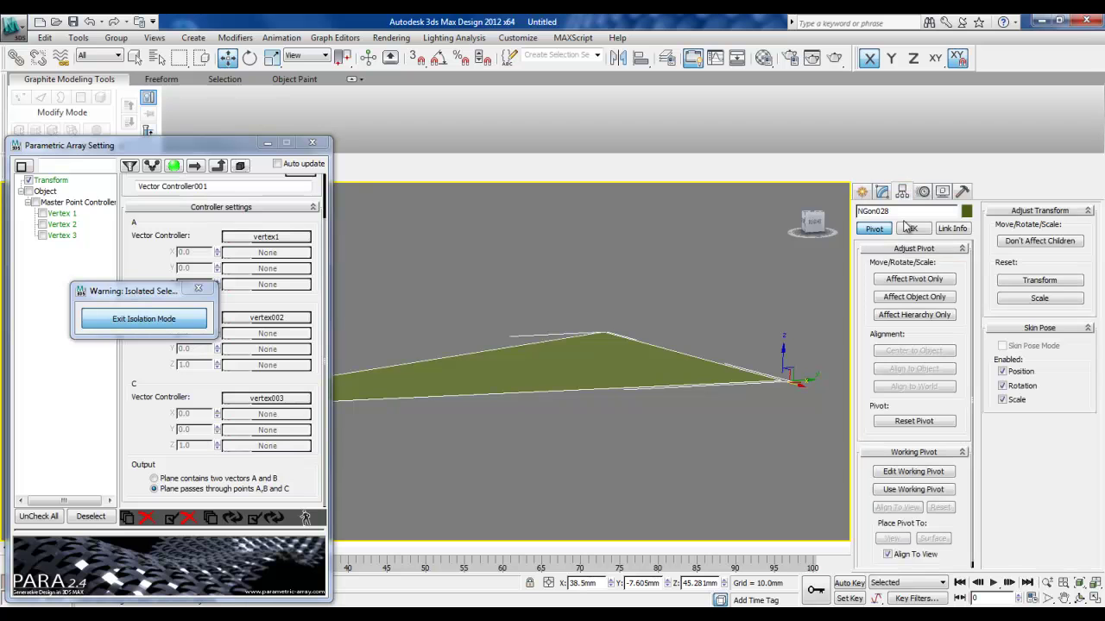
left_click(912, 279)
middle_click_drag(643, 371, 590, 353, "alt")
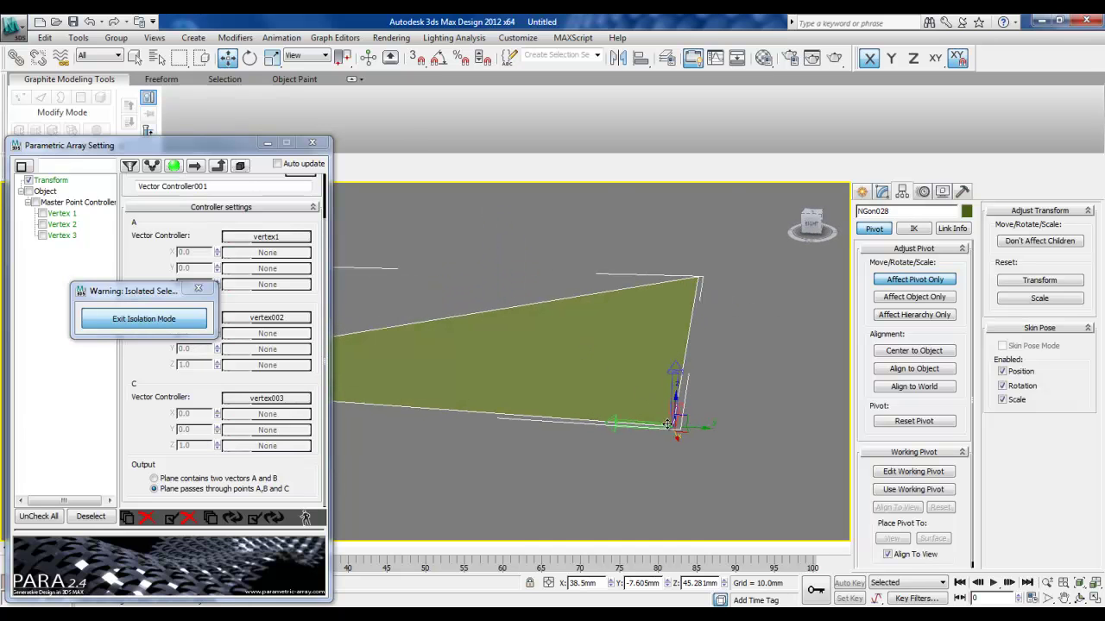
middle_click_drag(616, 393, 572, 341, "alt")
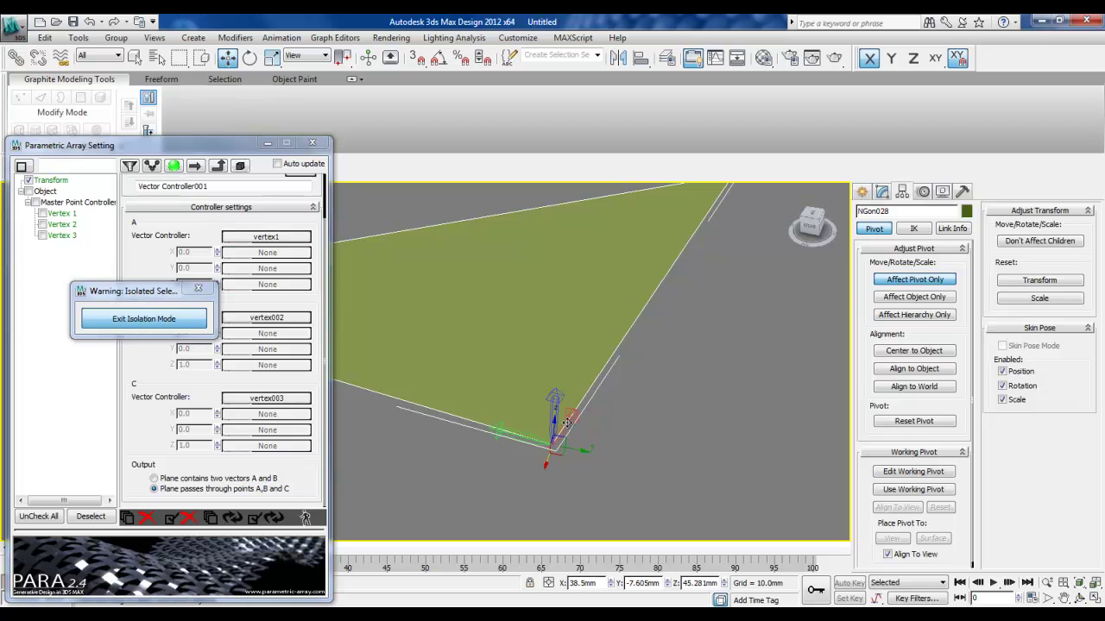
middle_click_drag(596, 445, 487, 431, "alt")
middle_click_drag(443, 466, 429, 419, "alt")
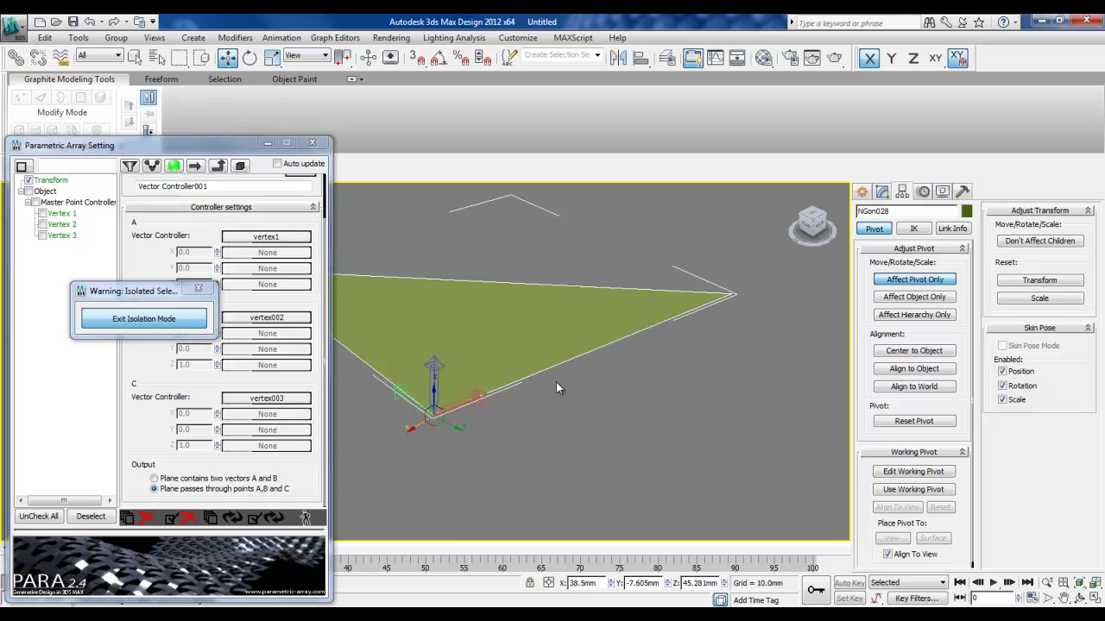
middle_click_drag(545, 396, 587, 395)
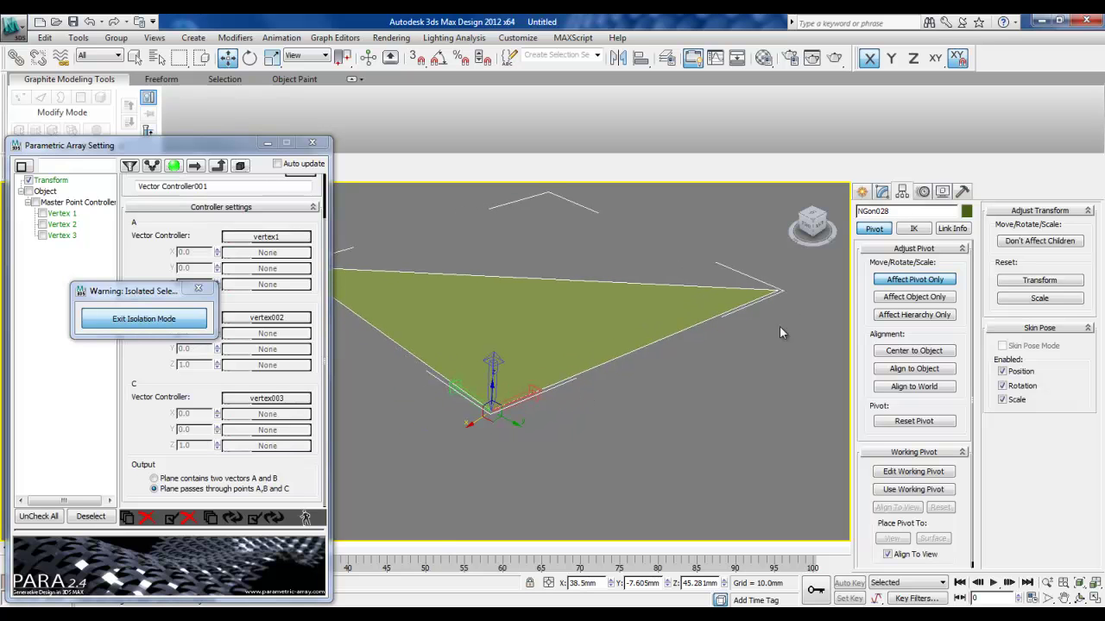
left_click(905, 282)
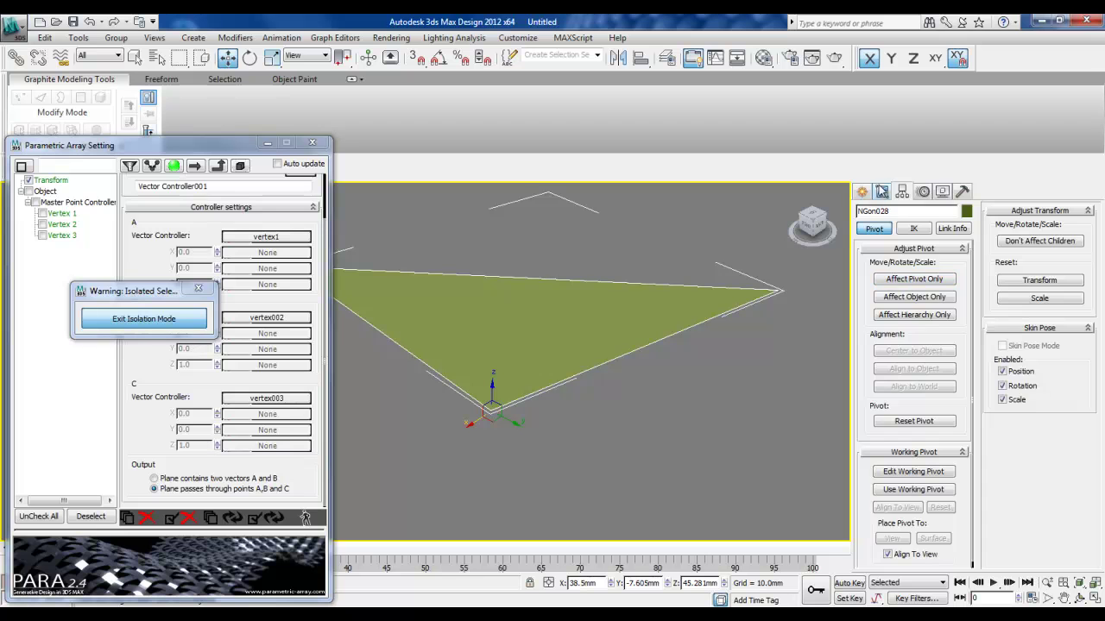
Exit isolation mode and move the Parametric Array Setting window aside to view the whole panelled surface
left_click(882, 192)
left_click_drag(164, 145, 236, 102)
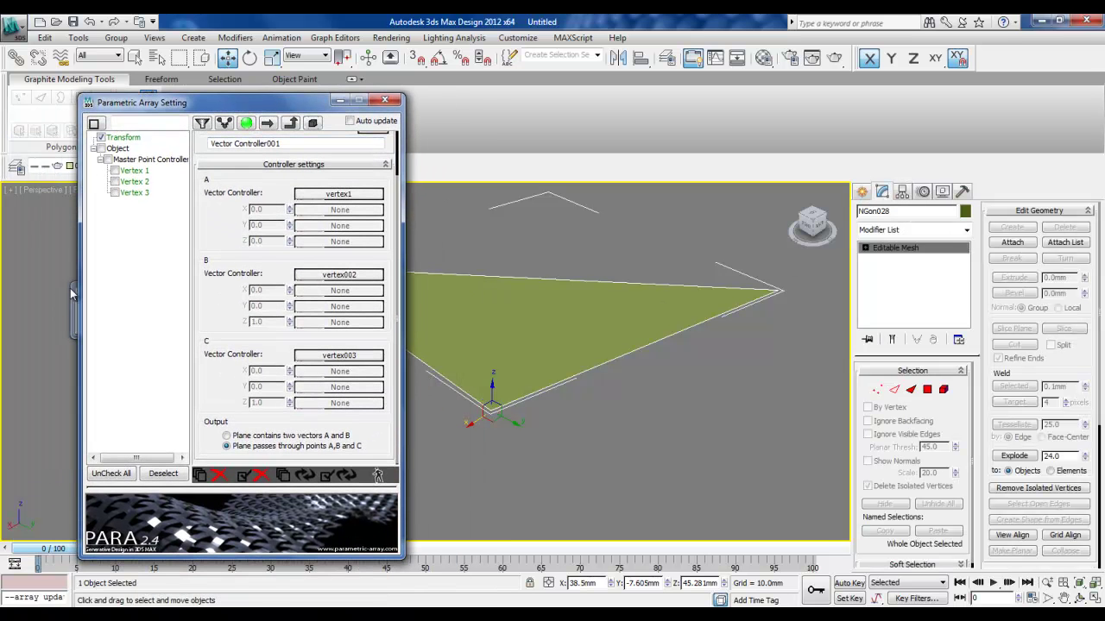
left_click_drag(155, 106, 210, 124)
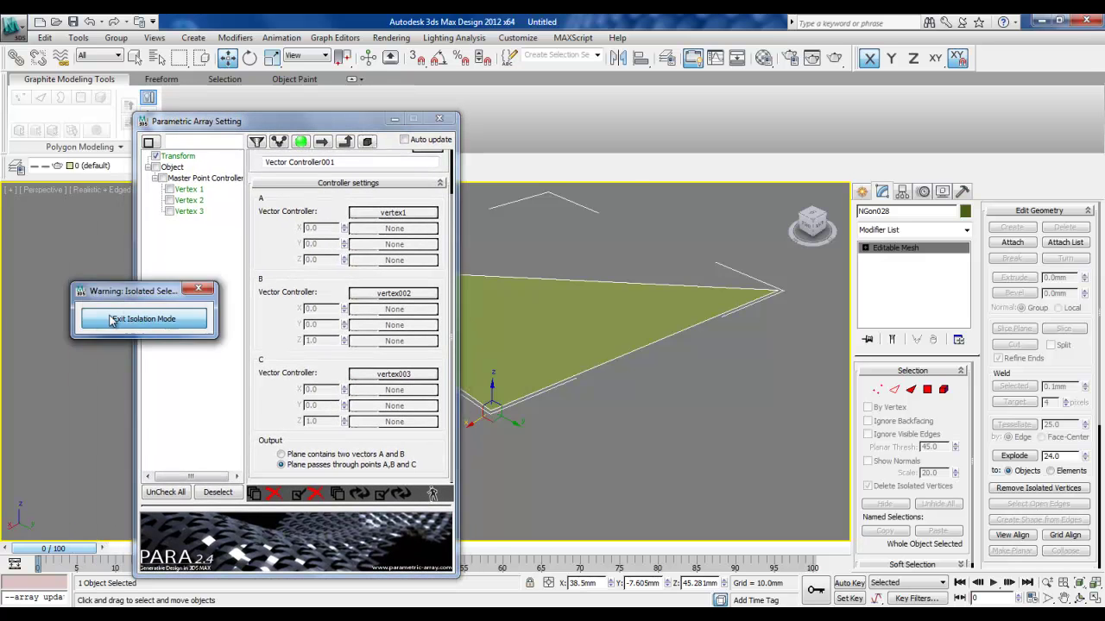
left_click(143, 319)
left_click_drag(322, 132, 194, 138)
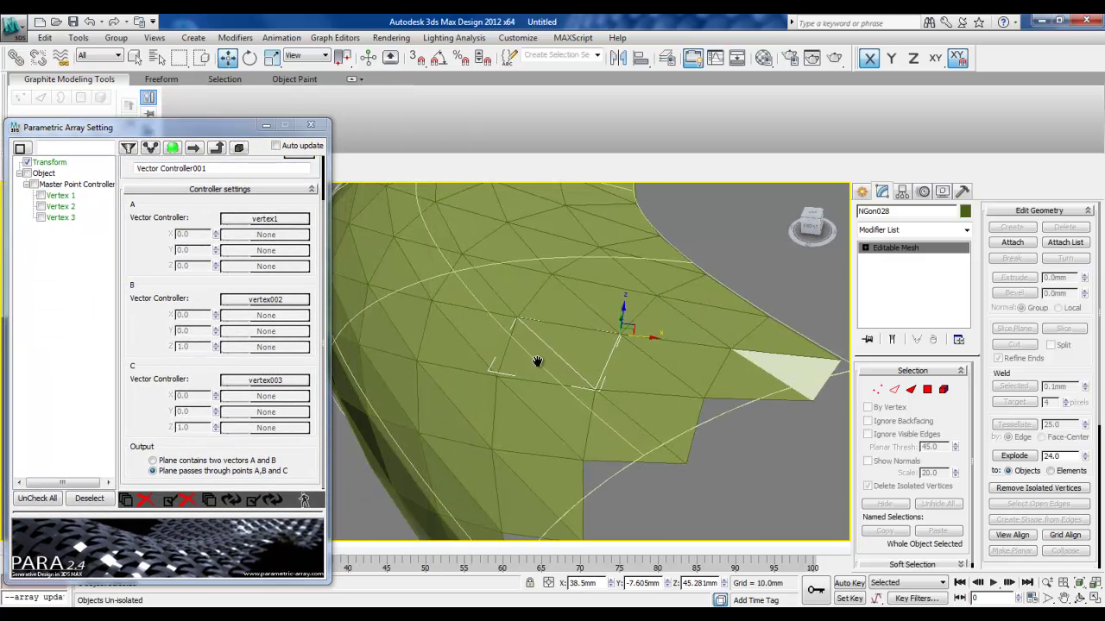
scroll(542, 345, "down", 8)
middle_click_drag(510, 373, 483, 446, "alt")
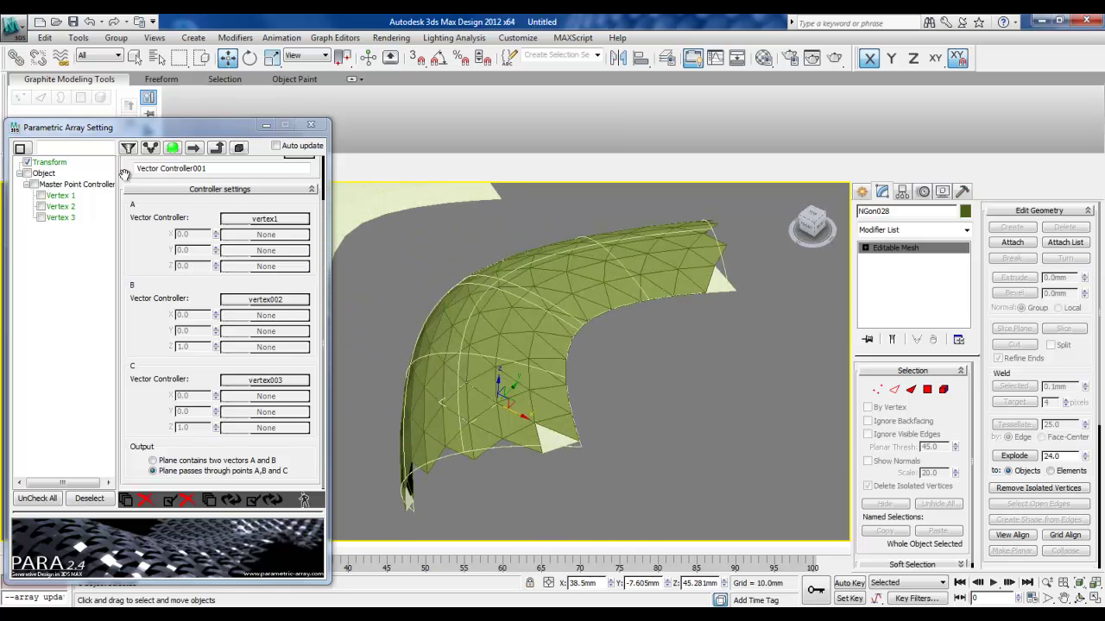
middle_click_drag(533, 358, 534, 357, "alt")
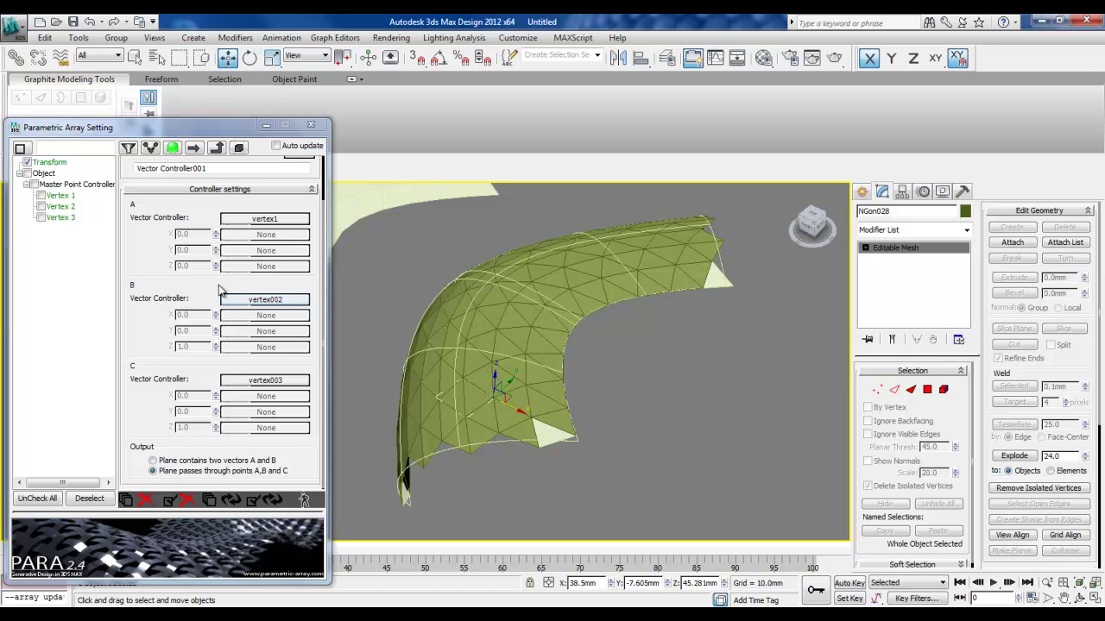
Remove all controllers from the array and reset the Transform property on all objects
left_click(183, 506)
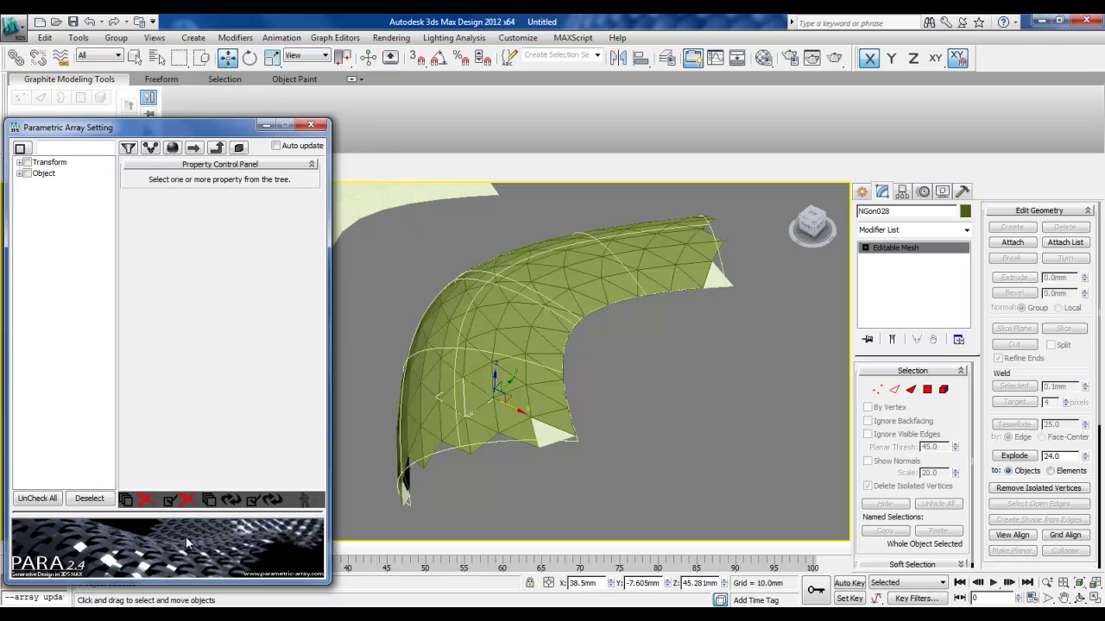
left_click(27, 162)
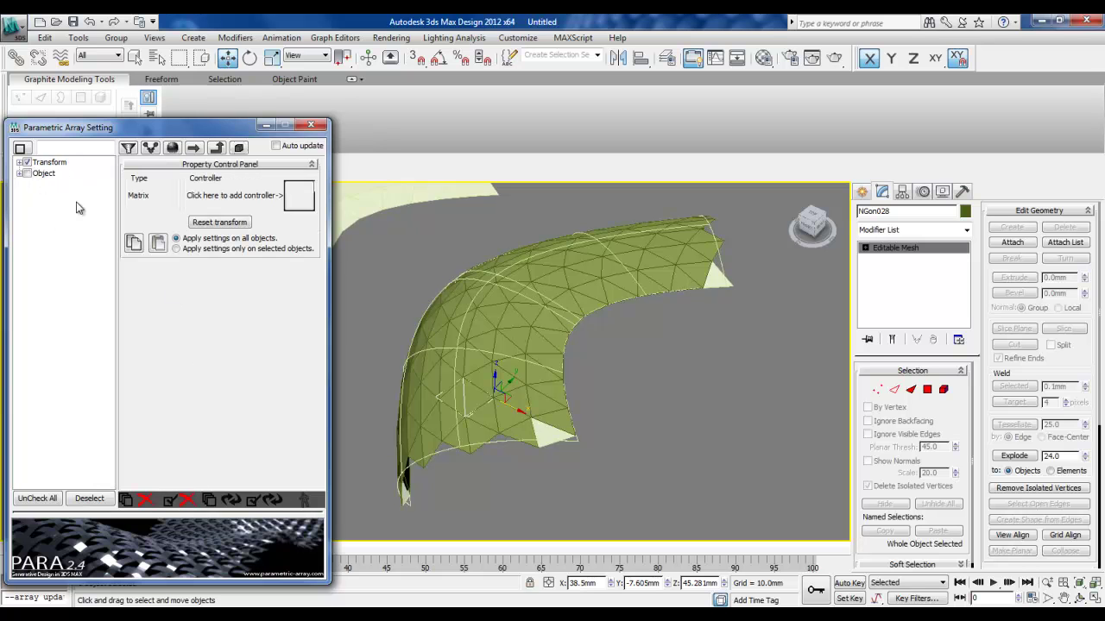
left_click(216, 223)
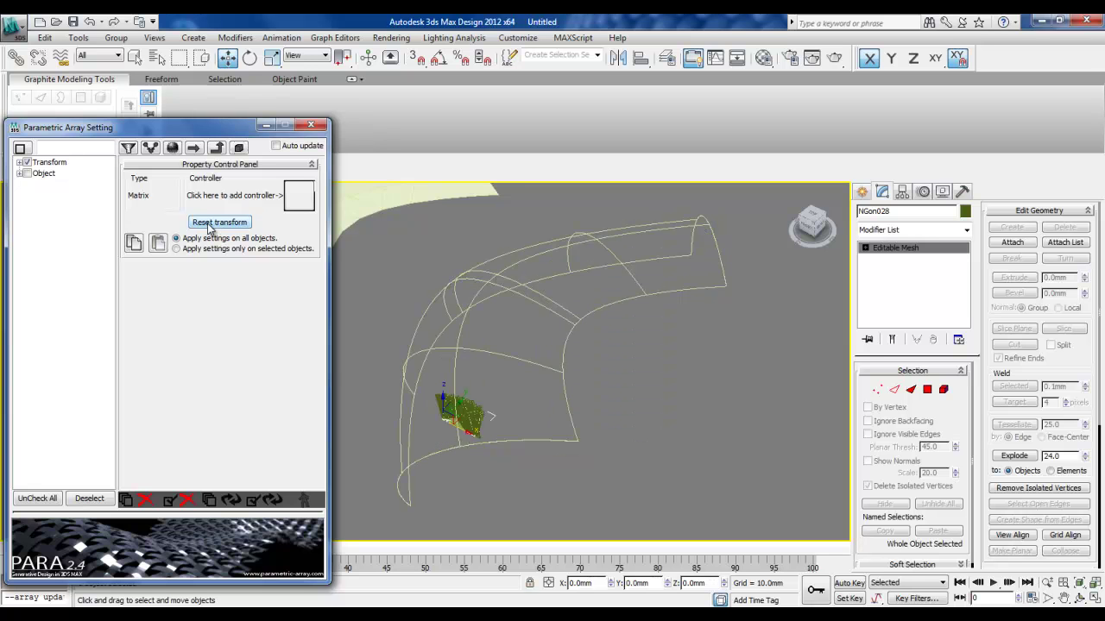
scroll(470, 431, "up", 5)
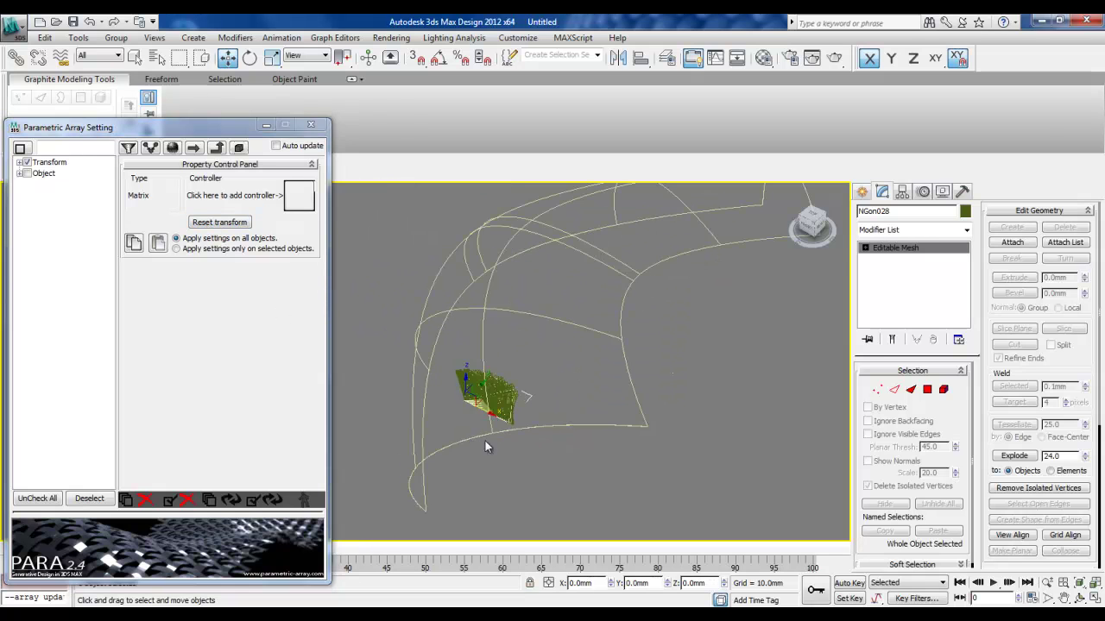
scroll(459, 427, "down", 4)
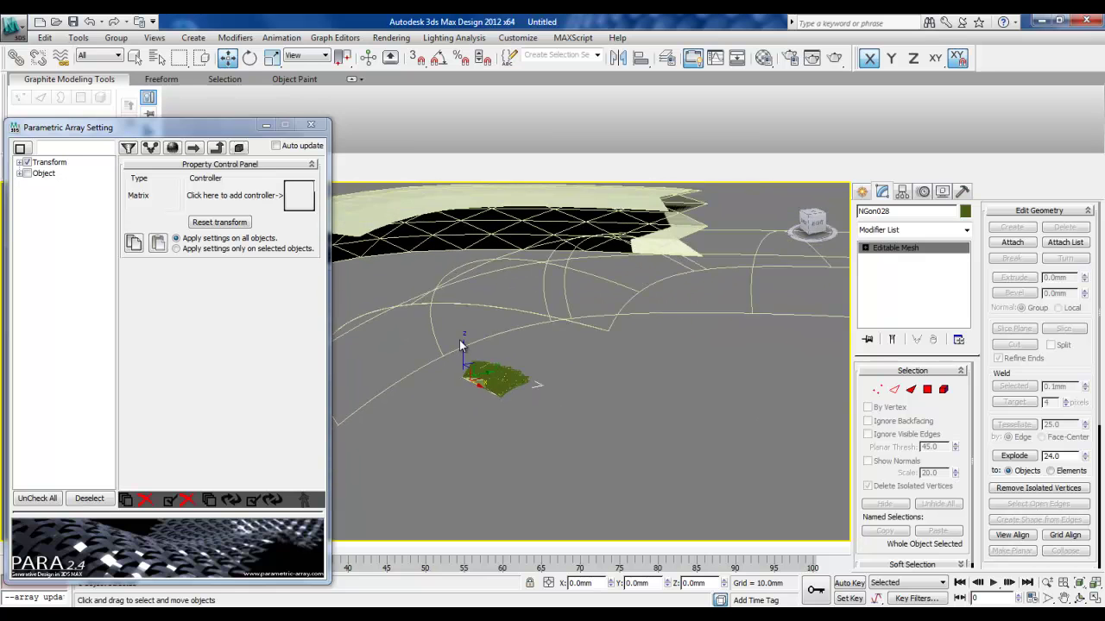
mouse_move(473, 426)
middle_mouse_down("alt")
mouse_move(473, 460)
mouse_move(609, 450)
mouse_move(502, 430)
mouse_move(516, 453)
mouse_move(465, 402)
mouse_move(476, 415)
middle_mouse_up("alt")
scroll(495, 426, "down", 3)
Assign a Linear Controller from the Controller Library to the array's Transform matrix, close the library and inspect the spread panels edge-on from the front
left_click(302, 202)
left_click_drag(527, 181, 531, 289)
left_click_drag(455, 333, 298, 204)
left_click(523, 125)
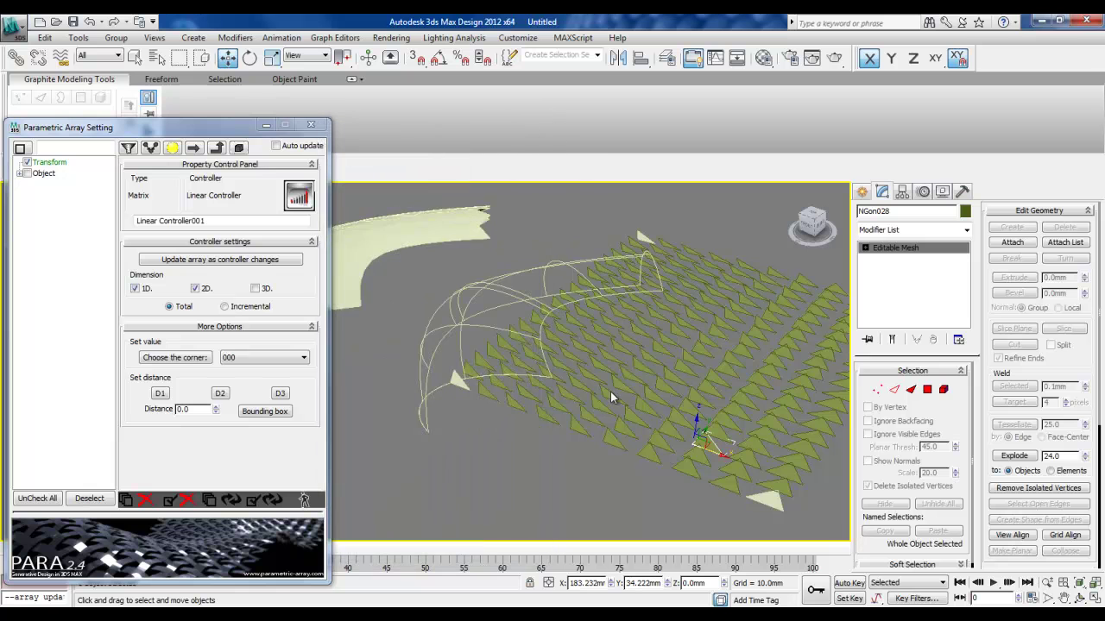
middle_click_drag(621, 375, 560, 408, "alt")
scroll(533, 402, "up", 5)
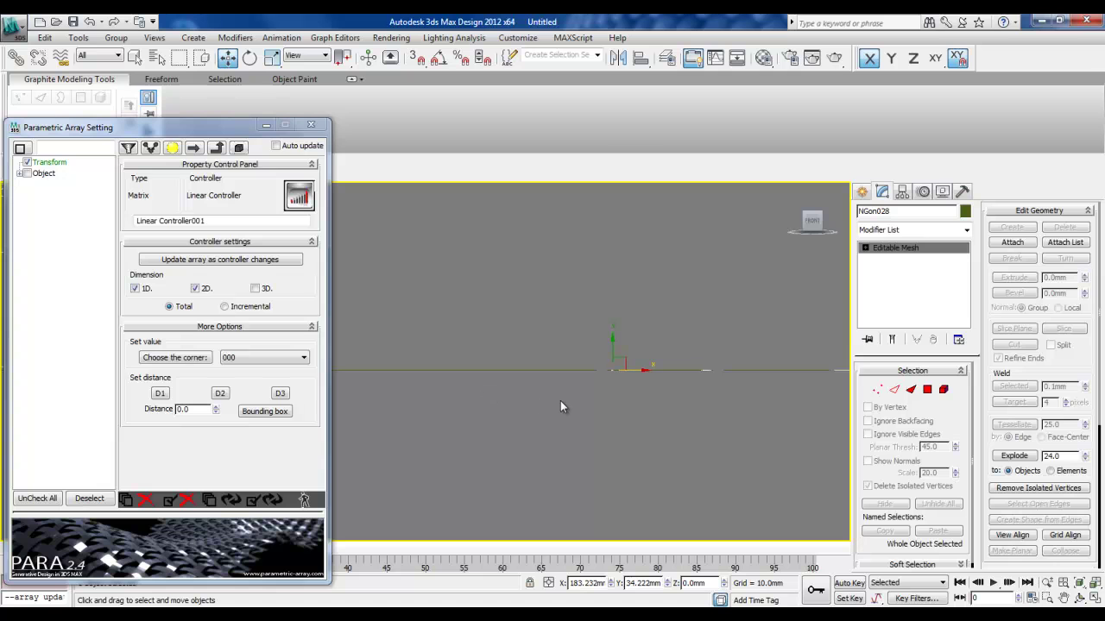
scroll(522, 392, "up", 3)
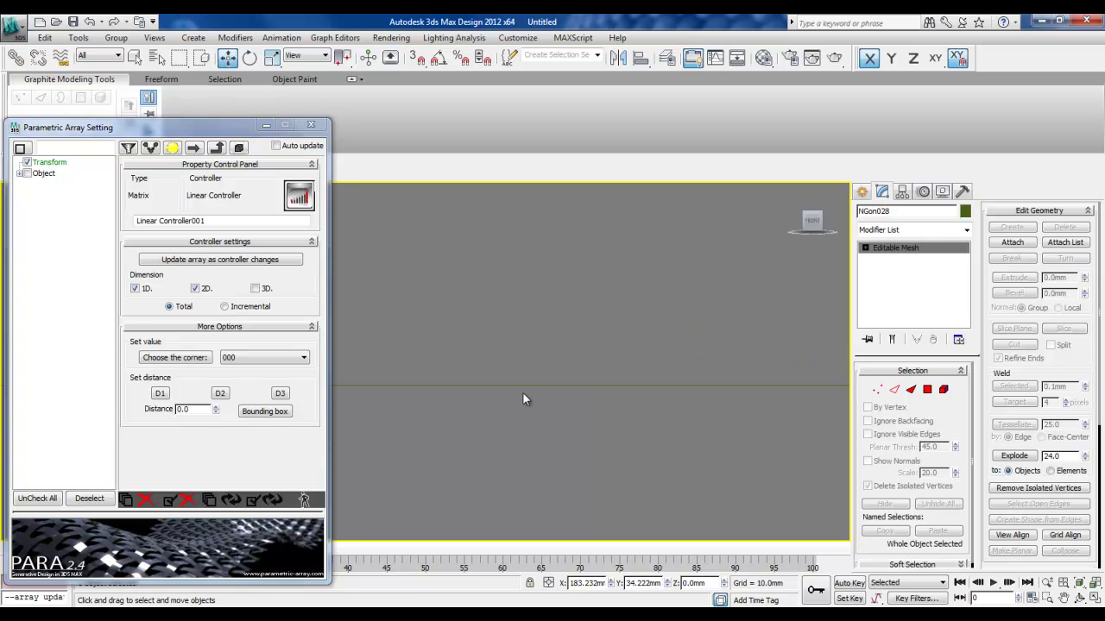